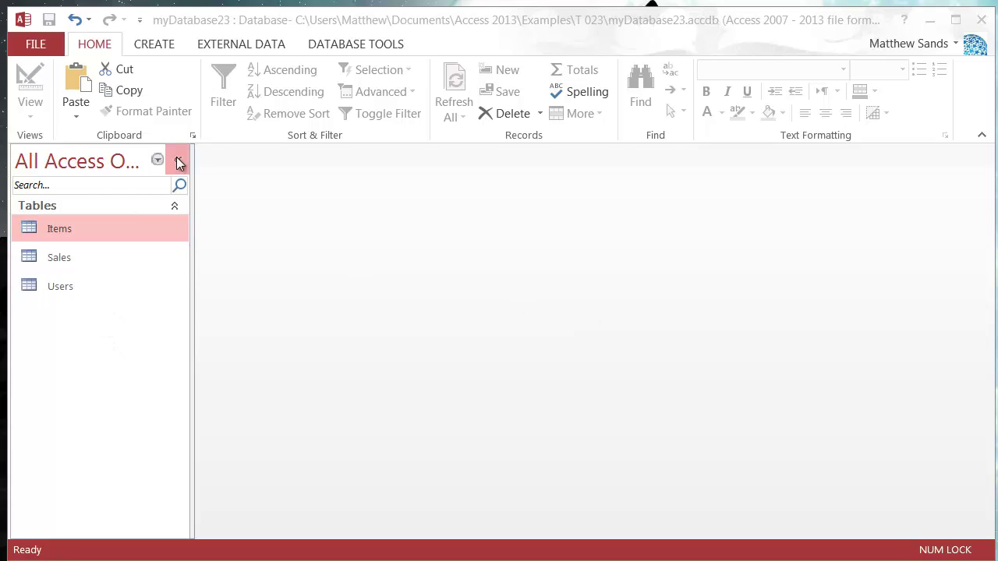
- Switch the ribbon to the Create tab in myDatabase23
{"action": "left_click", "coordinate": [153, 45]}
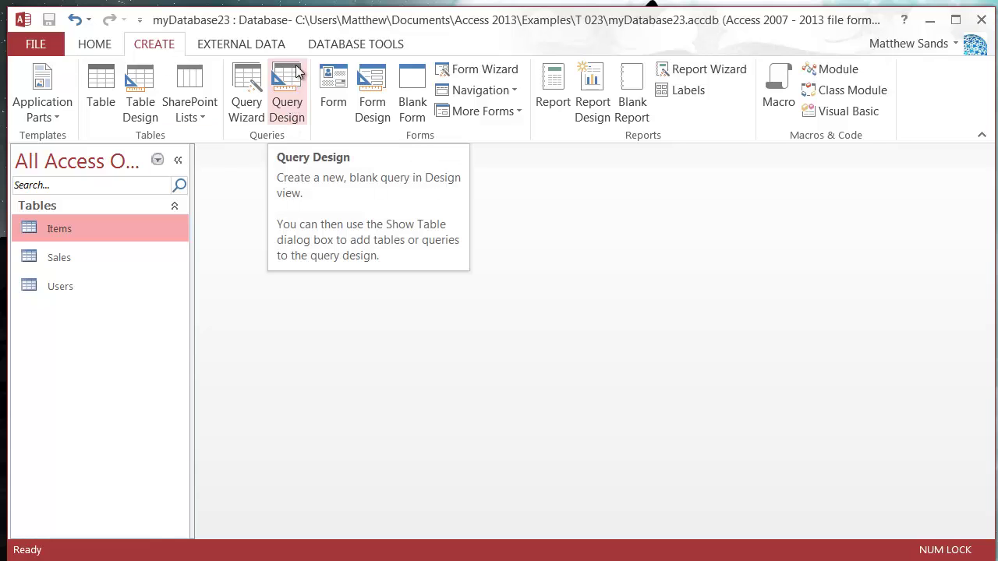
- Start a new Query Design with the Sales table as its source and an enlarged design grid
{"action": "left_click", "coordinate": [285, 99]}
{"action": "left_click", "coordinate": [287, 100]}
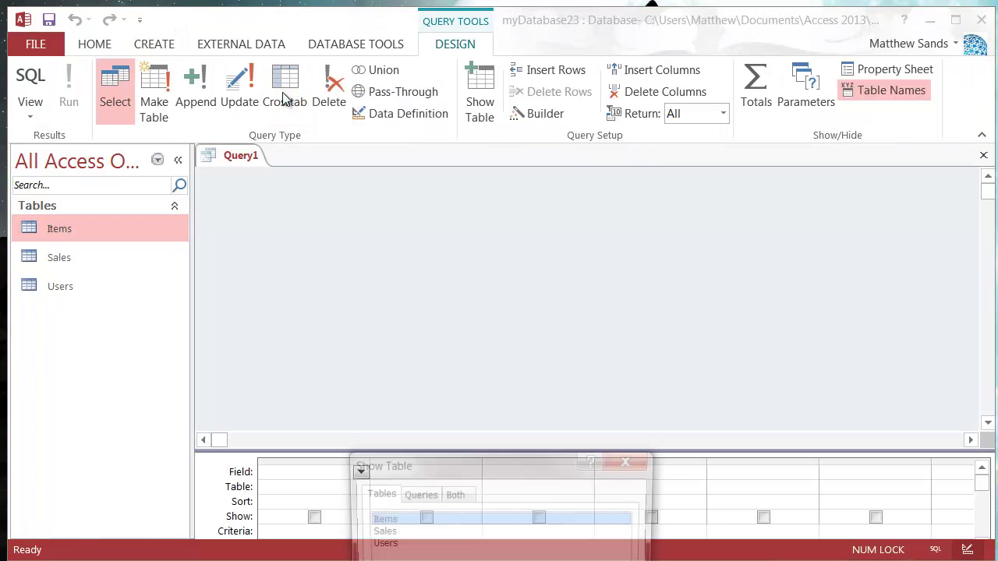
{"action": "left_click_drag", "start_coordinate": [535, 458], "coordinate": [484, 191]}
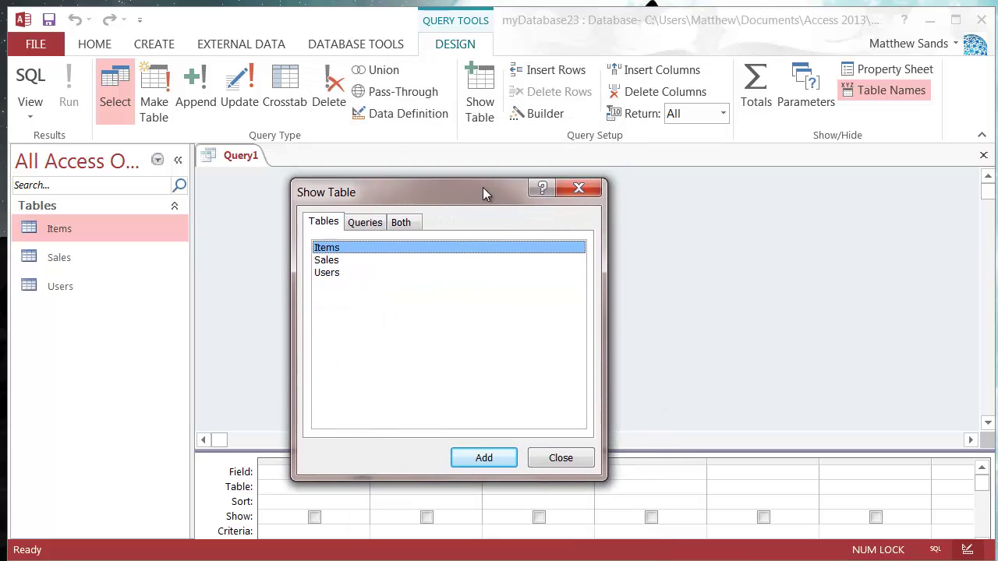
{"action": "double_click", "coordinate": [337, 262]}
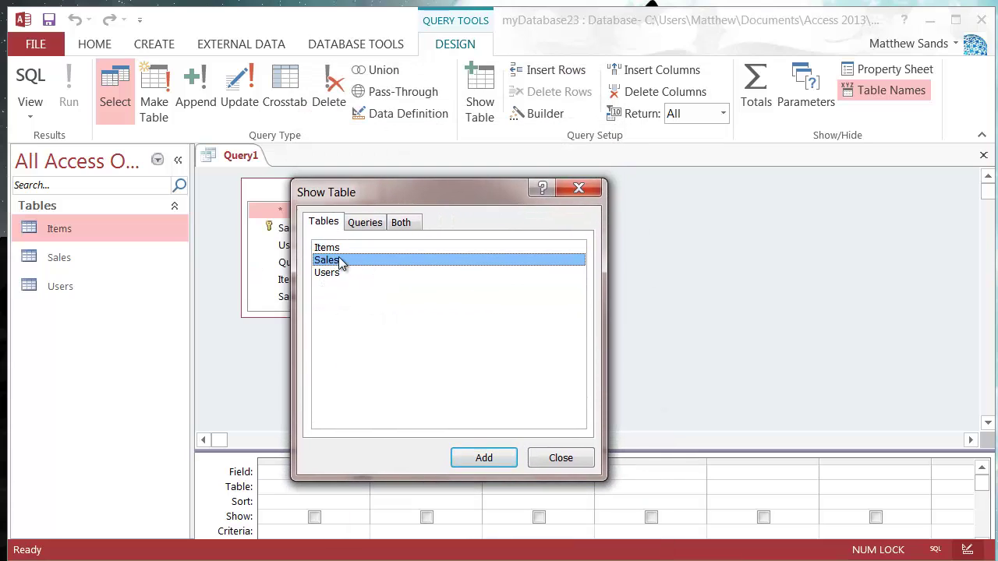
{"action": "left_click", "coordinate": [548, 458]}
{"action": "left_click_drag", "start_coordinate": [559, 452], "coordinate": [568, 390]}
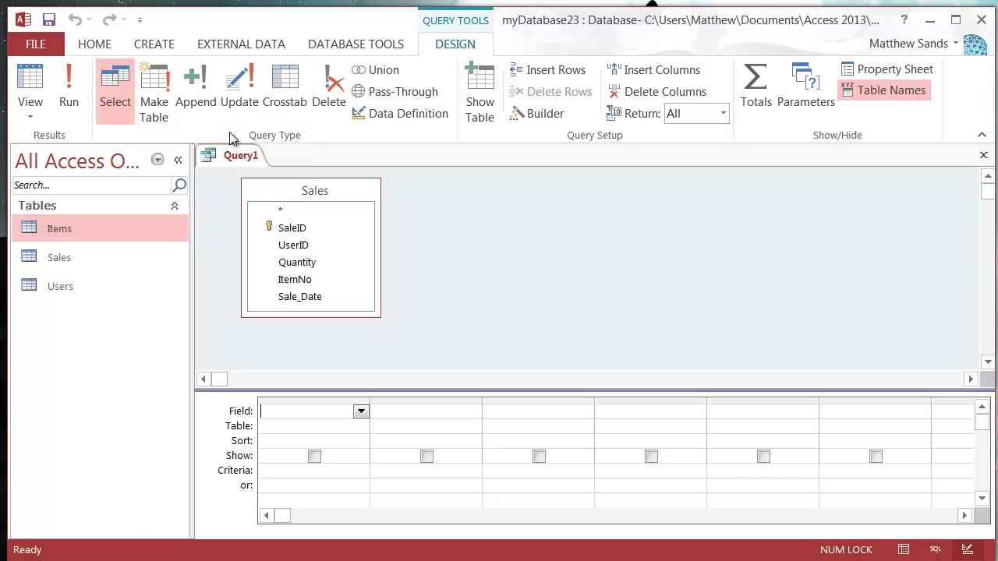
- Make it a make-table query creating Sales_Archive in the current database
{"action": "left_click", "coordinate": [153, 103]}
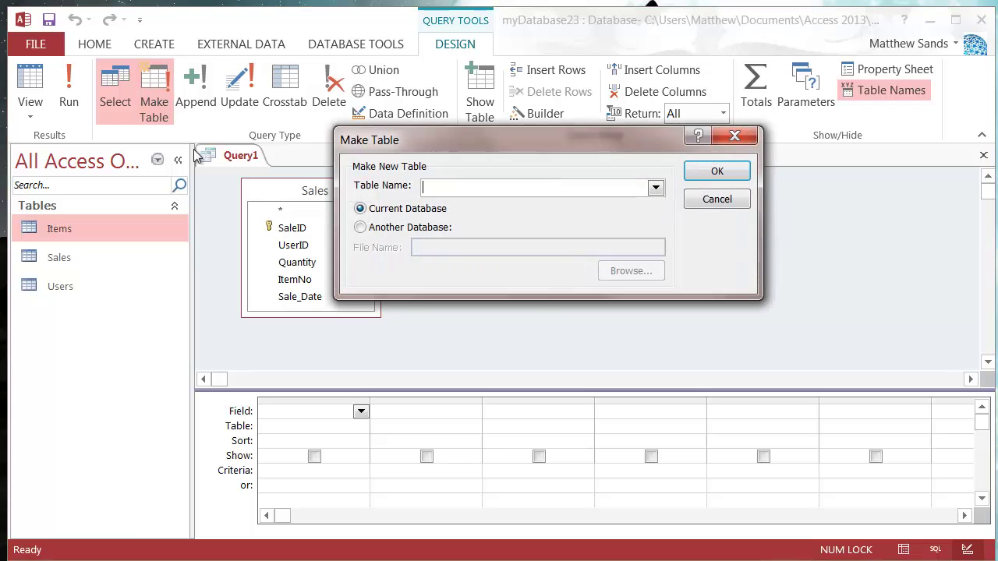
{"action": "left_click", "coordinate": [654, 187]}
{"action": "left_click", "coordinate": [655, 188]}
{"action": "key", "text": "BackSpace"}
{"action": "key", "text": "BackSpace"}
{"action": "key", "text": "BackSpace"}
{"action": "key", "text": "BackSpace"}
{"action": "key", "text": "BackSpace"}
{"action": "key", "text": "BackSpace"}
{"action": "key", "text": "BackSpace"}
{"action": "key", "text": "BackSpace"}
{"action": "key", "text": "BackSpace"}
{"action": "key", "text": "BackSpace"}
{"action": "key", "text": "BackSpace"}
{"action": "key", "text": "BackSpace"}
{"action": "key", "text": "BackSpace"}
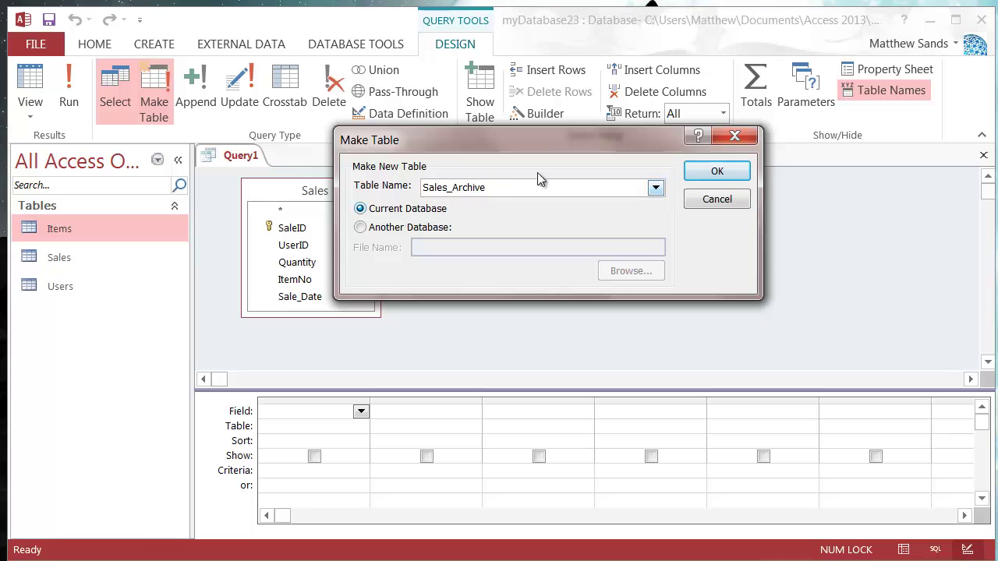
{"action": "left_click", "coordinate": [656, 187]}
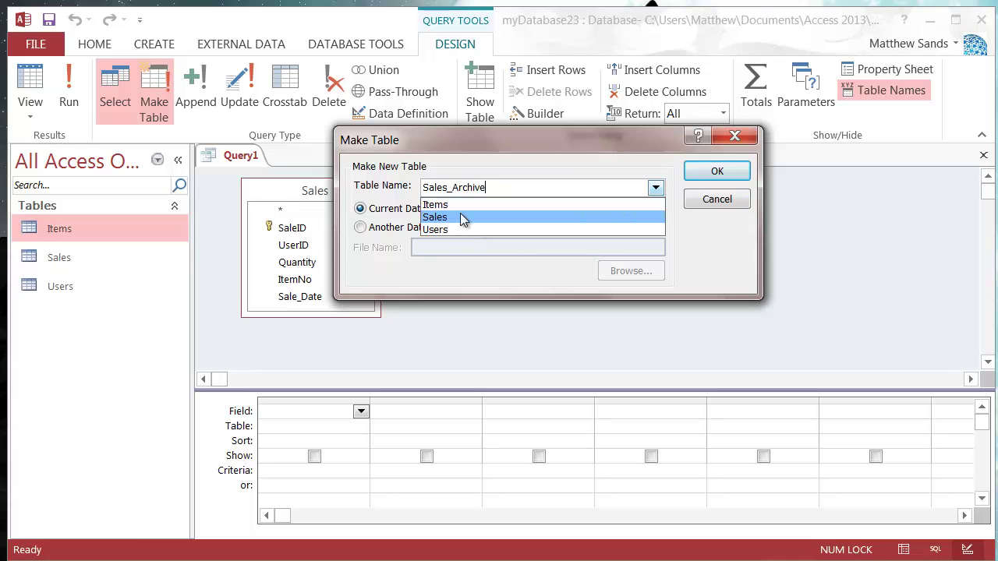
{"action": "left_click", "coordinate": [500, 185]}
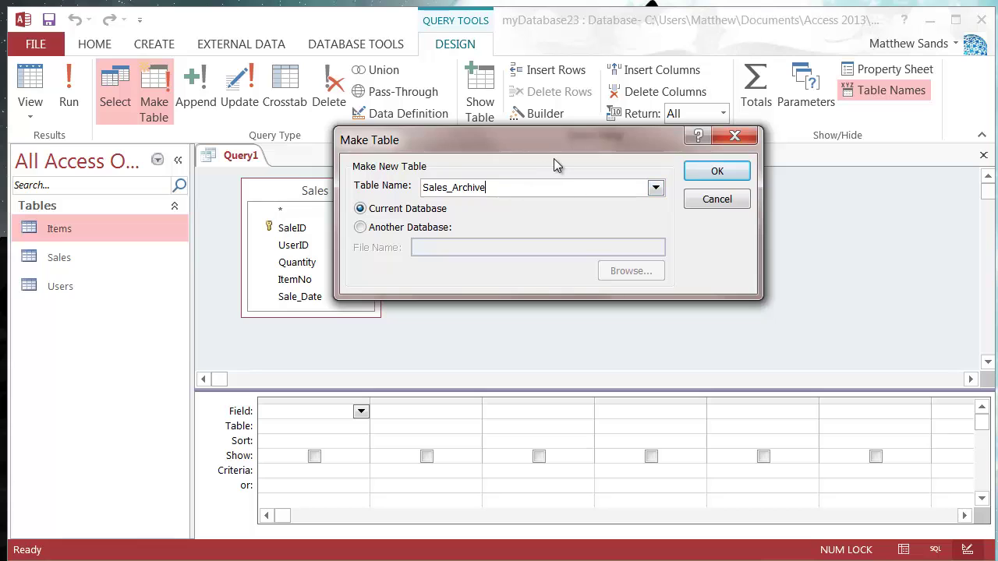
- Confirm Sales_Archive as the new table and resize the Sales field list and grid area
{"action": "left_click", "coordinate": [698, 178]}
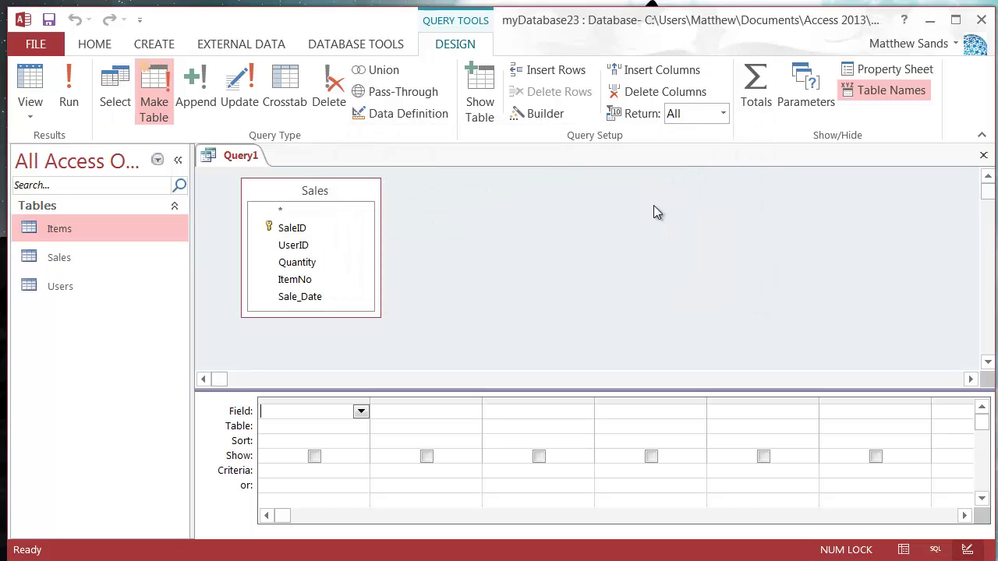
{"action": "left_click", "coordinate": [374, 313]}
{"action": "left_click_drag", "start_coordinate": [374, 313], "coordinate": [369, 319]}
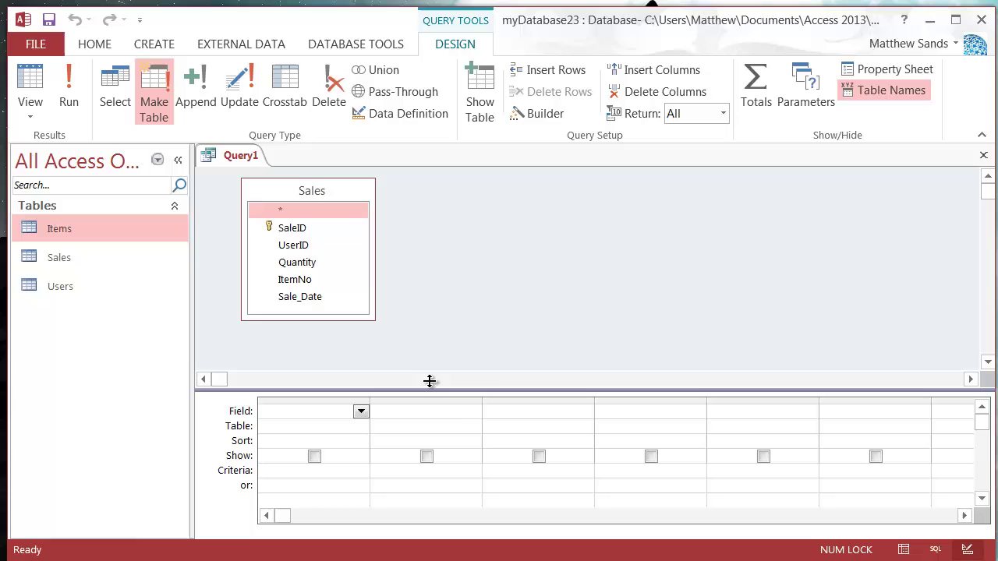
{"action": "left_click_drag", "start_coordinate": [451, 376], "coordinate": [394, 321]}
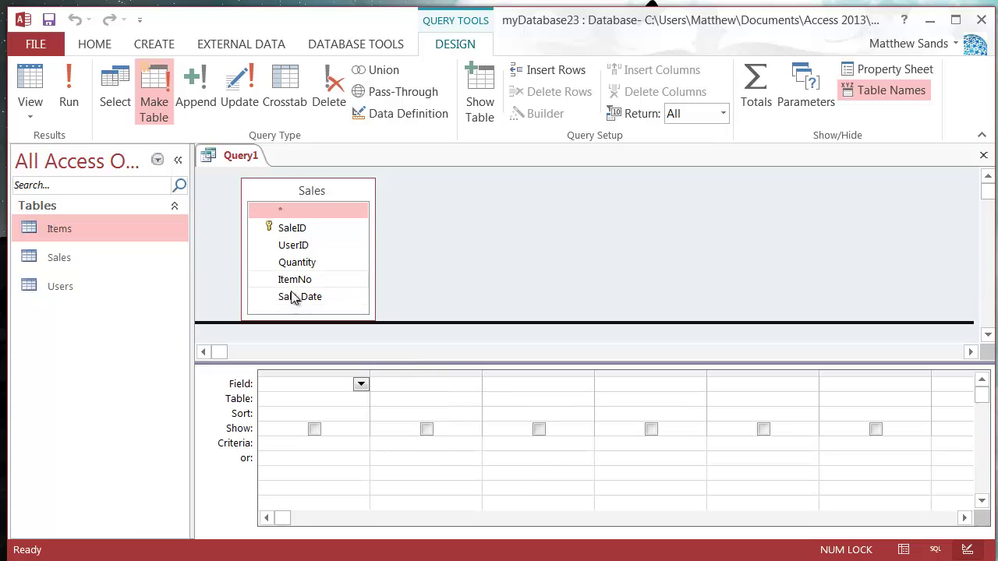
- Add SaleID, UserID, Quantity, ItemNo and Sale_Date, with Sale_Date criterion <=Date()
{"action": "double_click", "coordinate": [306, 228]}
{"action": "double_click", "coordinate": [307, 245]}
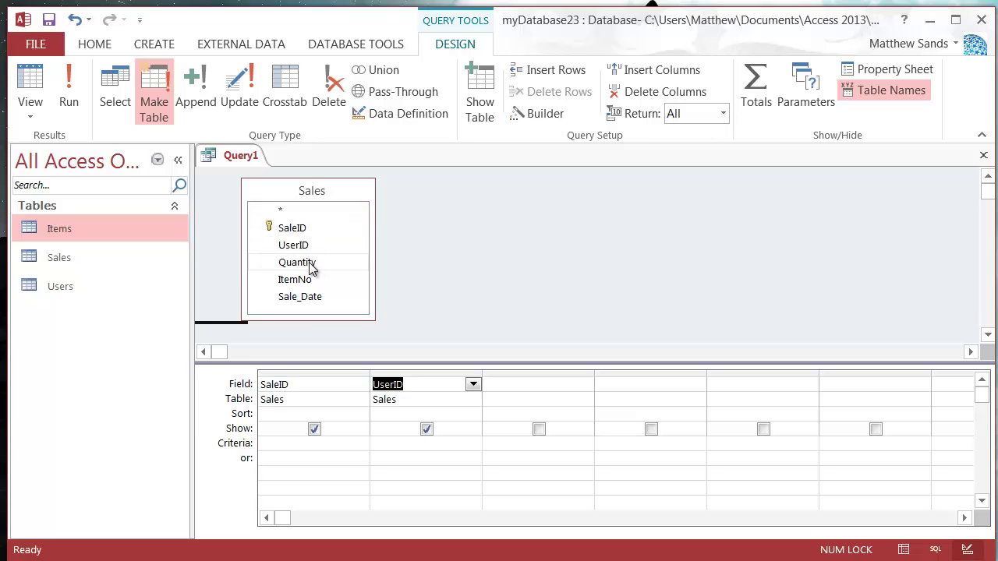
{"action": "double_click", "coordinate": [308, 265]}
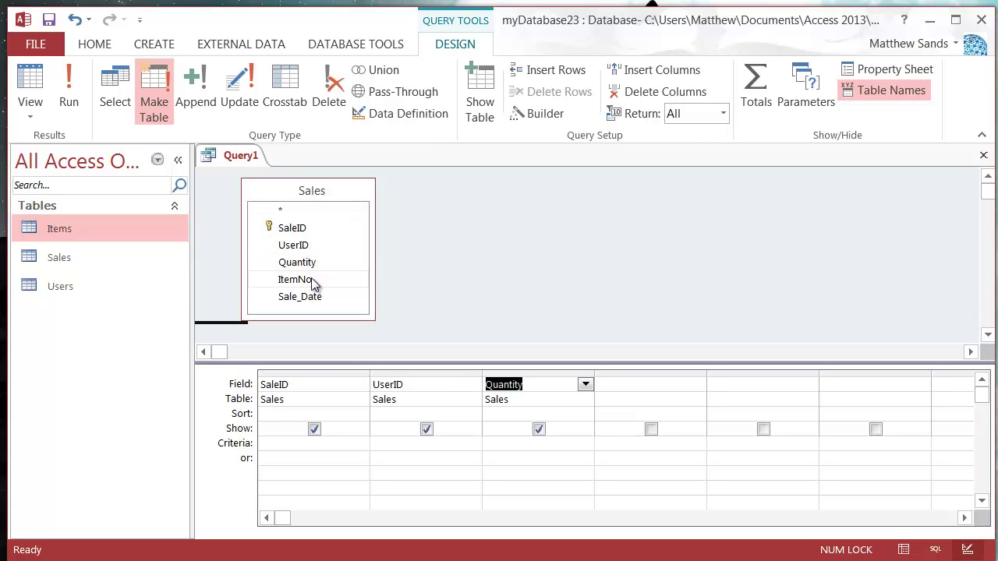
{"action": "double_click", "coordinate": [308, 280]}
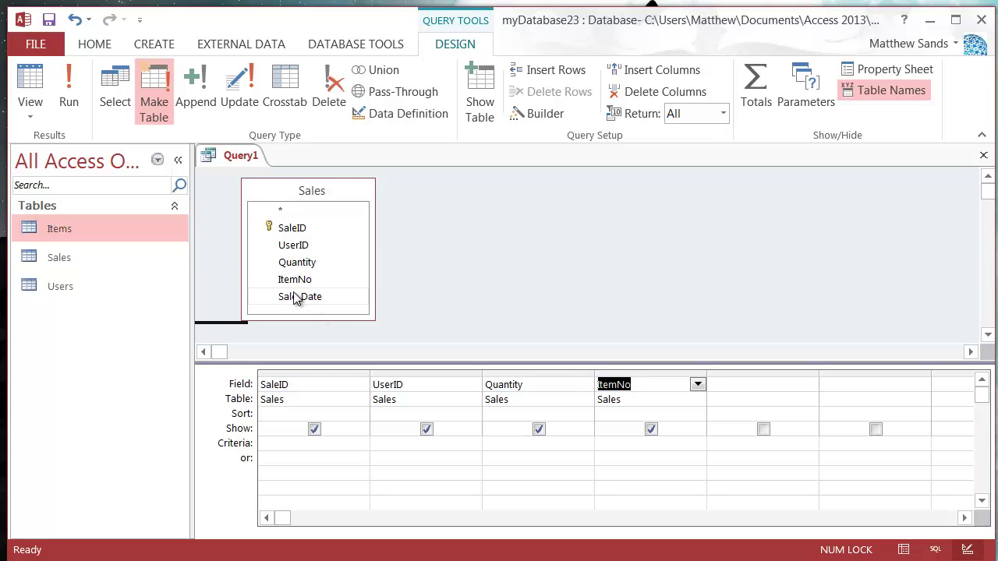
{"action": "double_click", "coordinate": [300, 298]}
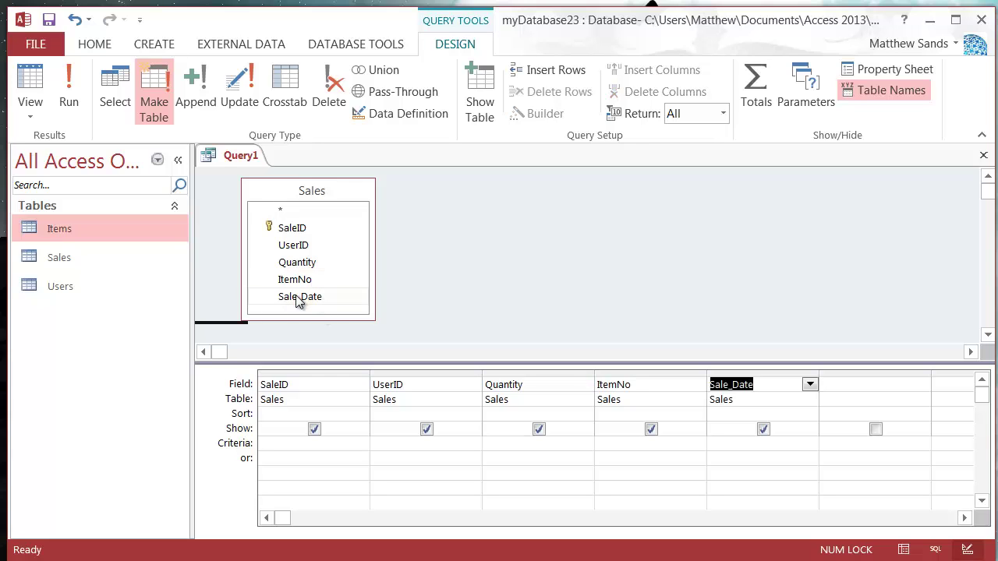
{"action": "left_click", "coordinate": [729, 441]}
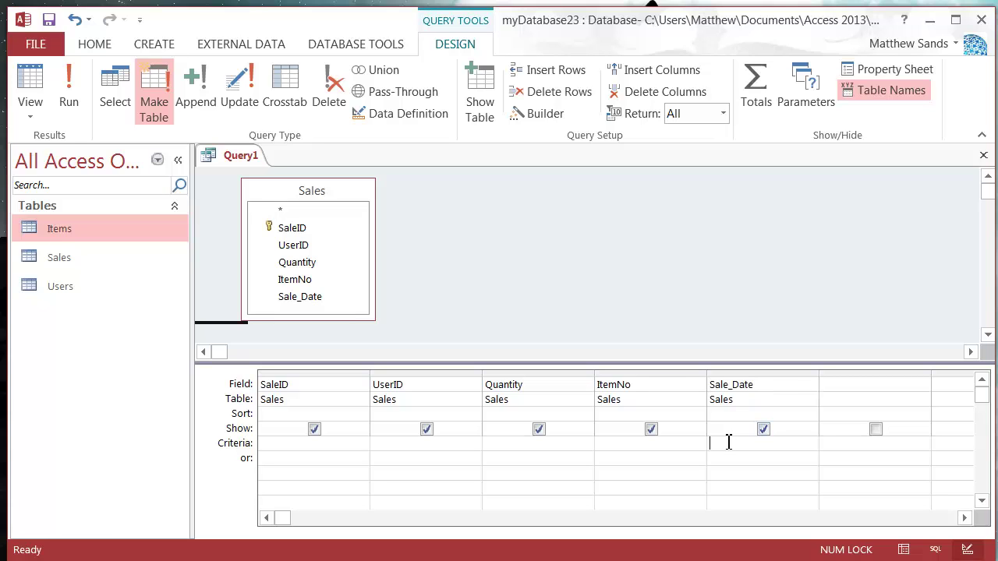
{"action": "type", "text": "<=Date()"}
- Look up the Date function in the Expression Builder's date and time functions, then cancel
{"action": "double_click", "coordinate": [743, 445]}
{"action": "left_click_drag", "start_coordinate": [751, 445], "coordinate": [727, 453]}
{"action": "right_click", "coordinate": [738, 451]}
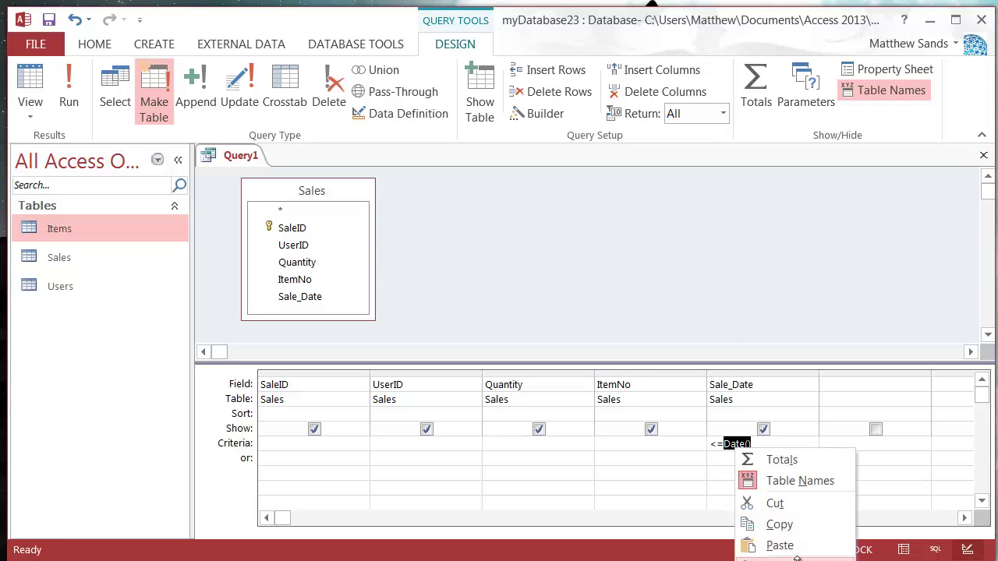
{"action": "left_click", "coordinate": [798, 556]}
{"action": "left_click", "coordinate": [302, 263]}
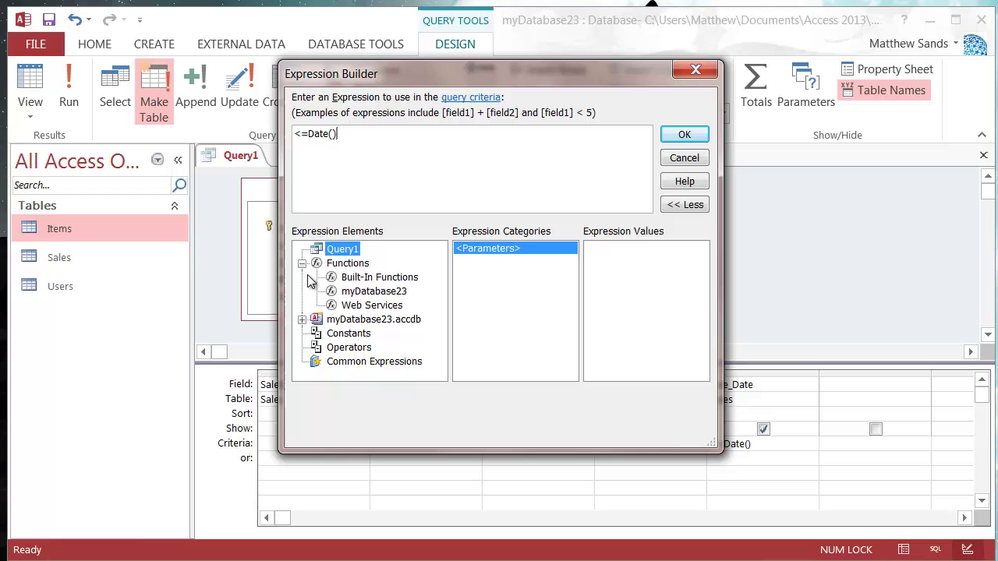
{"action": "left_click", "coordinate": [353, 278]}
{"action": "left_click", "coordinate": [499, 301]}
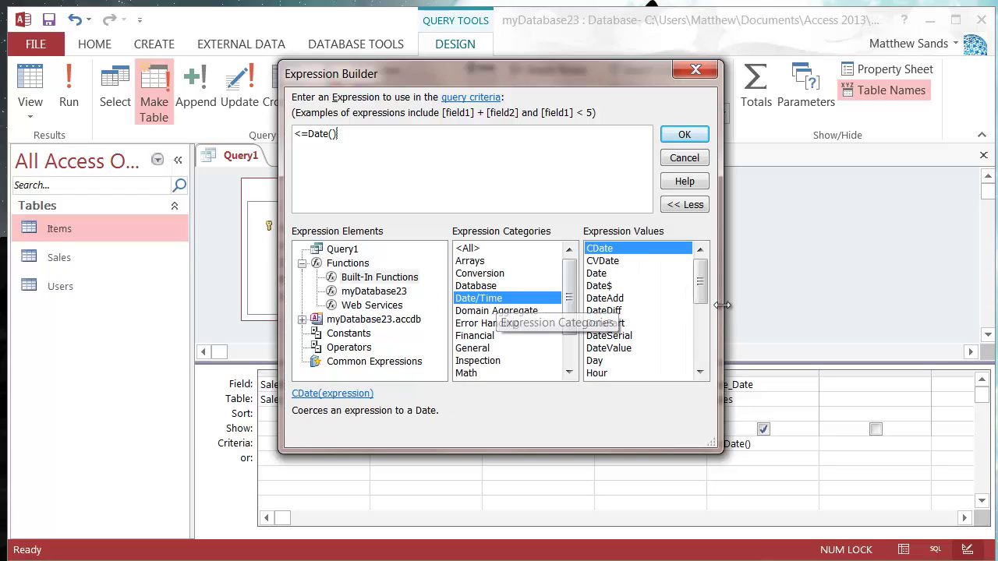
{"action": "left_click", "coordinate": [602, 275]}
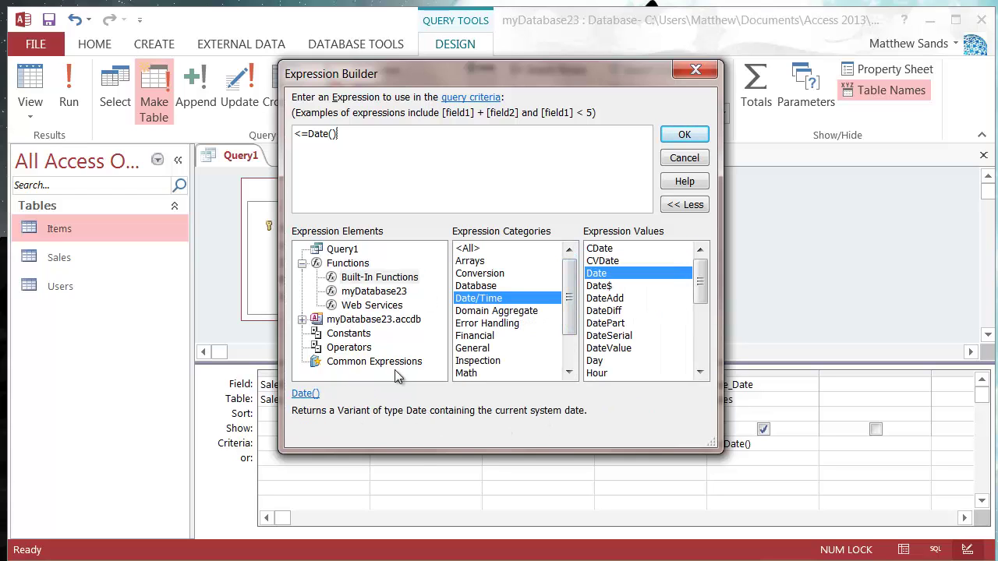
{"action": "left_click", "coordinate": [684, 160]}
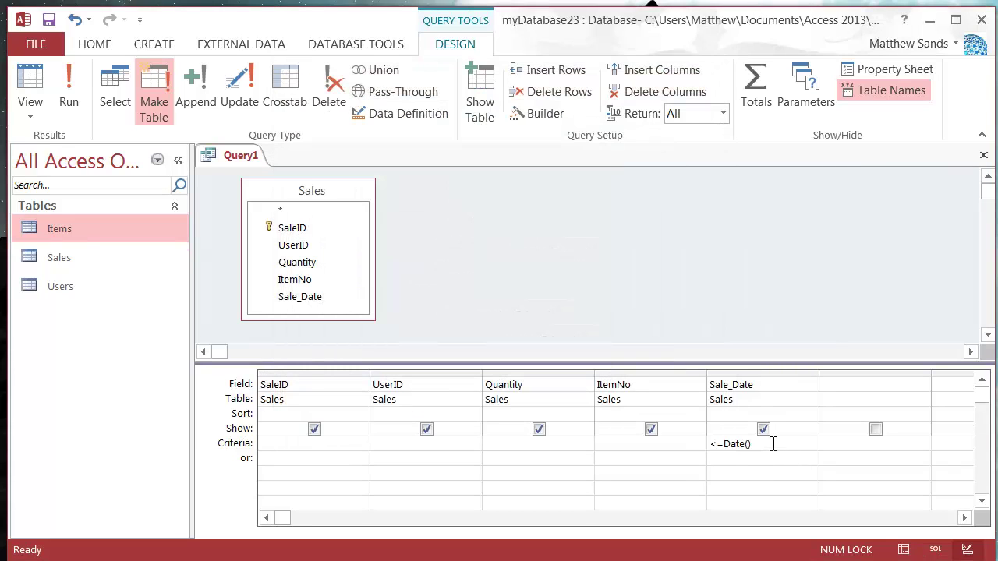
- Append -100 so the Sale_Date criterion reads <=Date()-100
{"action": "type", "text": "-100"}
{"action": "left_click_drag", "start_coordinate": [725, 444], "coordinate": [788, 446]}
{"action": "left_click", "coordinate": [786, 458]}
{"action": "left_click", "coordinate": [718, 458]}
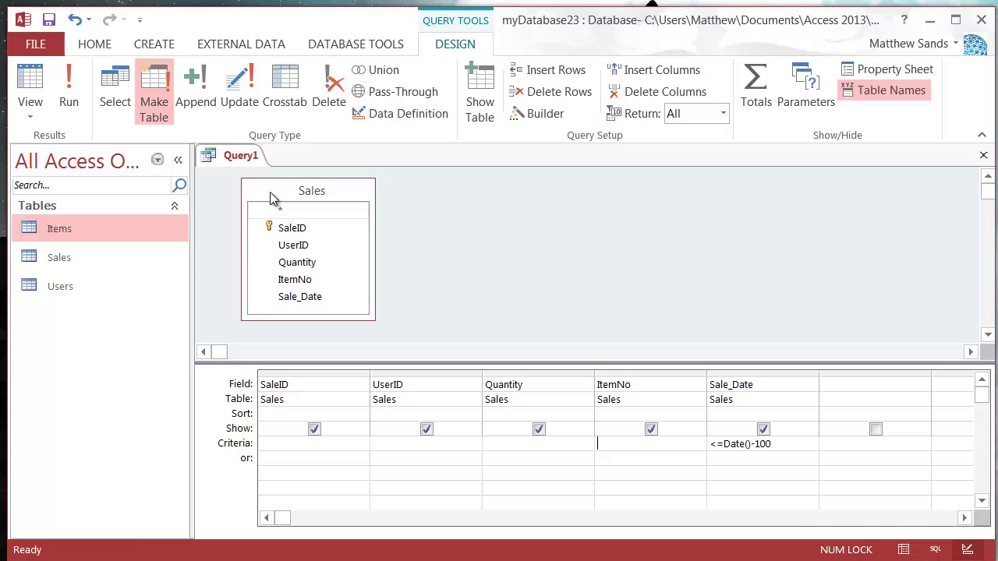
{"action": "right_click", "coordinate": [240, 154]}
- Save the make-table query as Create_Archive
{"action": "left_click", "coordinate": [277, 165]}
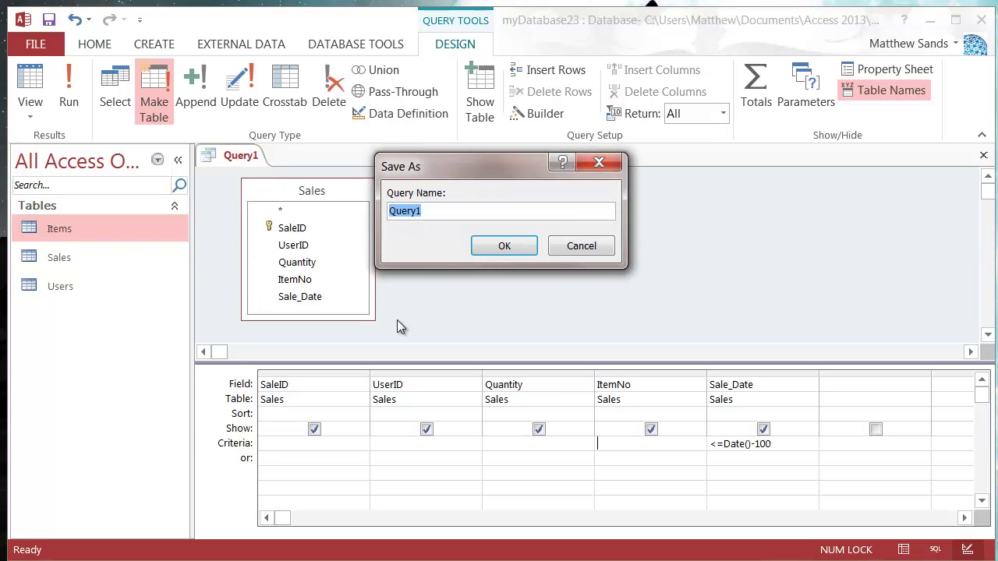
{"action": "type", "text": "Create_Archive"}
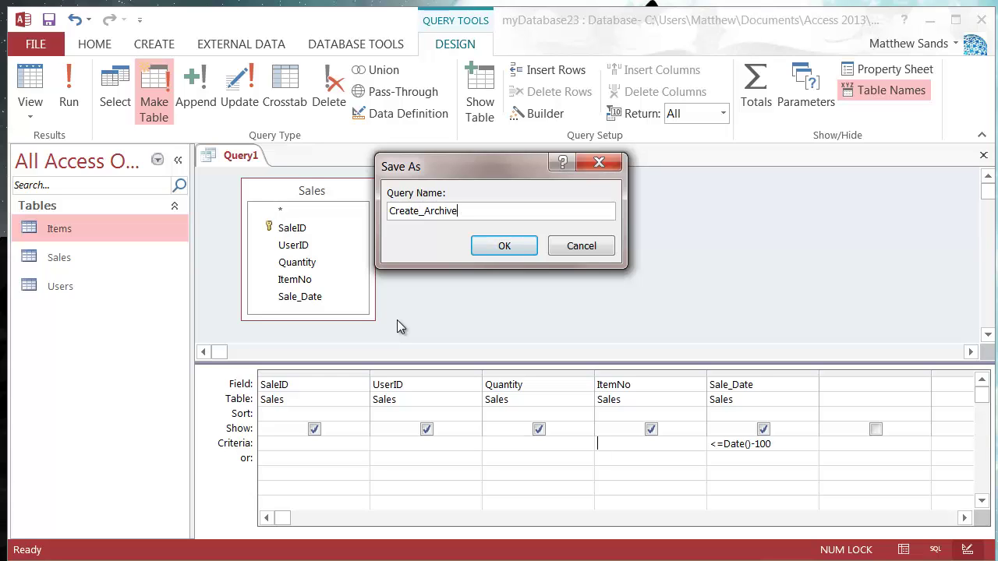
{"action": "key", "text": "Return"}
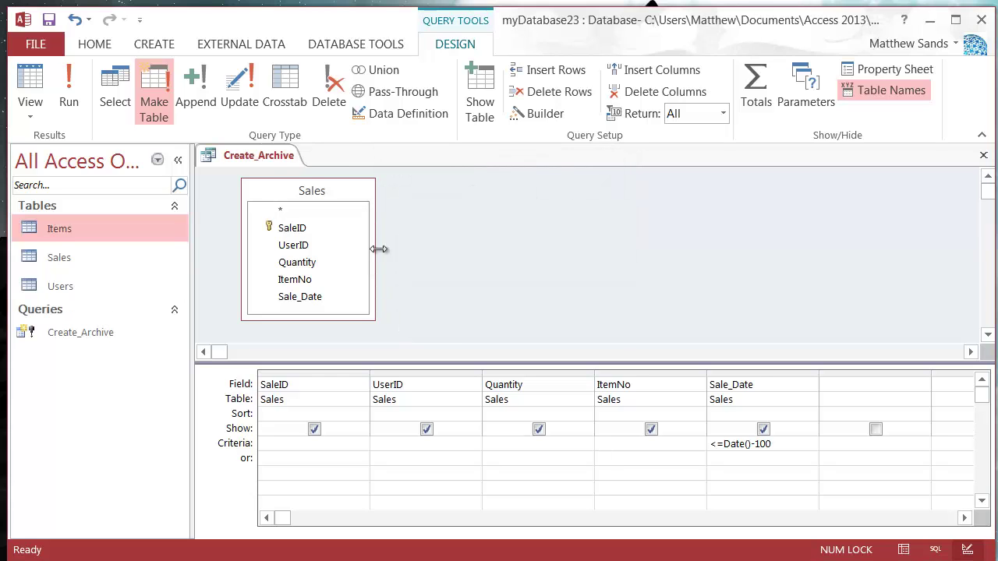
- Close Create_Archive, then start it from the queries list but decline to run it
{"action": "right_click", "coordinate": [263, 157]}
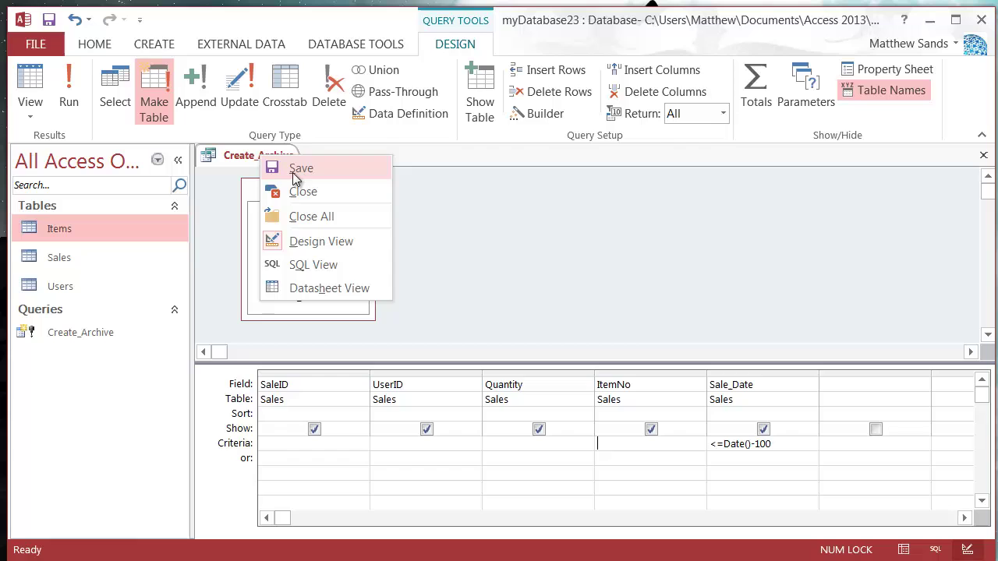
{"action": "left_click", "coordinate": [297, 192]}
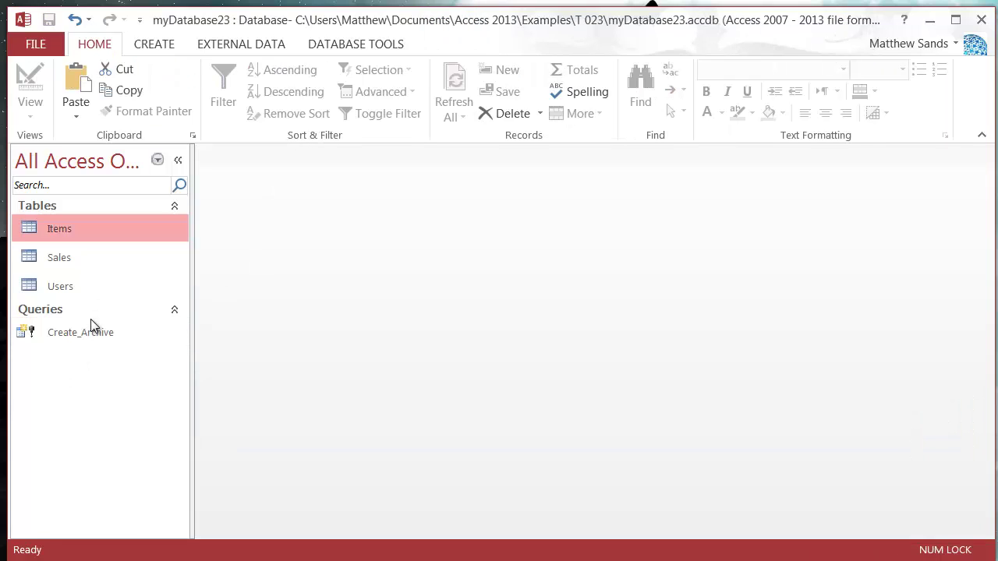
{"action": "left_click", "coordinate": [76, 336]}
{"action": "double_click", "coordinate": [76, 335]}
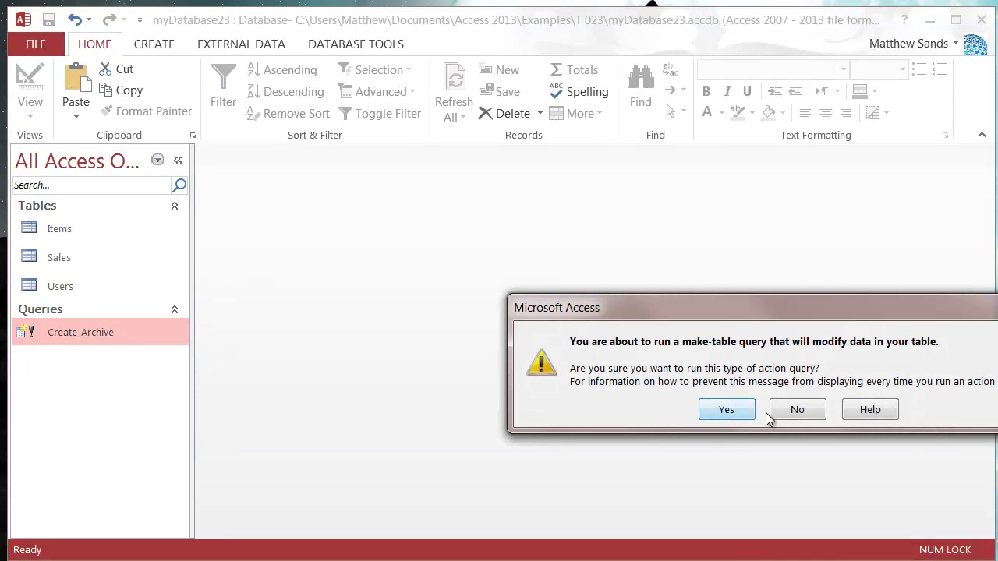
{"action": "left_click", "coordinate": [795, 410]}
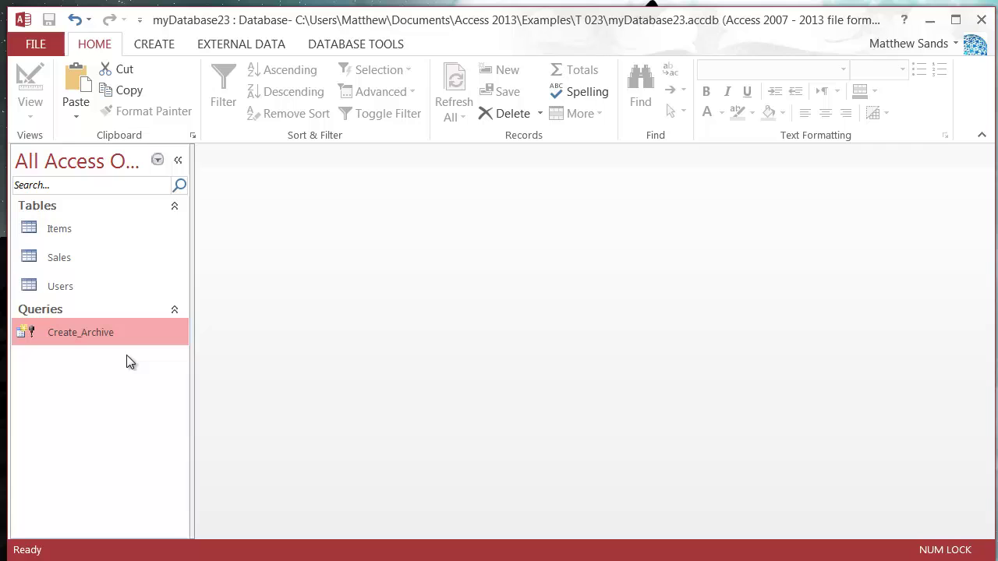
- Create a new delete query on the Sales table with an enlarged design grid
{"action": "left_click", "coordinate": [165, 45]}
{"action": "left_click", "coordinate": [282, 92]}
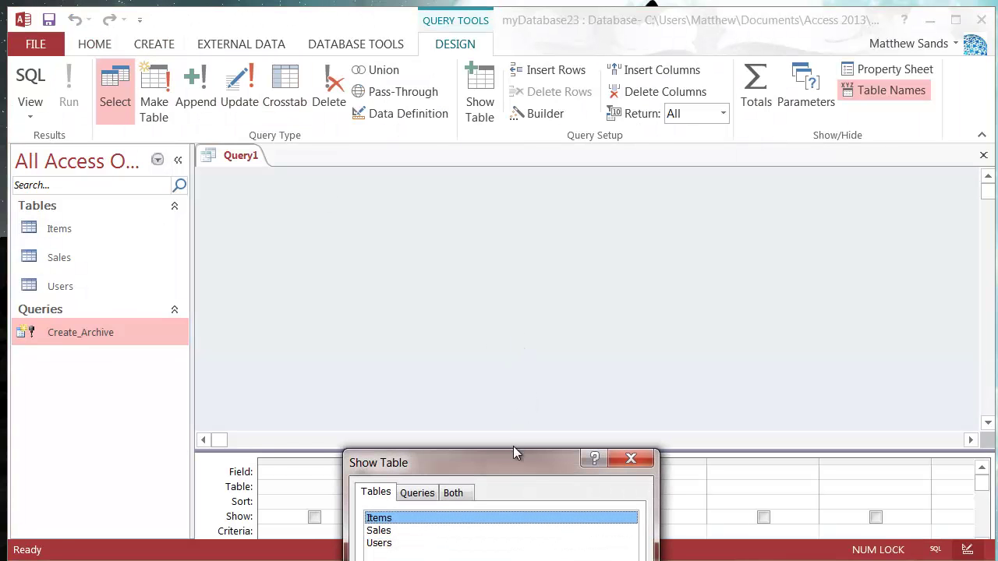
{"action": "left_click_drag", "start_coordinate": [515, 455], "coordinate": [514, 113]}
{"action": "double_click", "coordinate": [379, 185]}
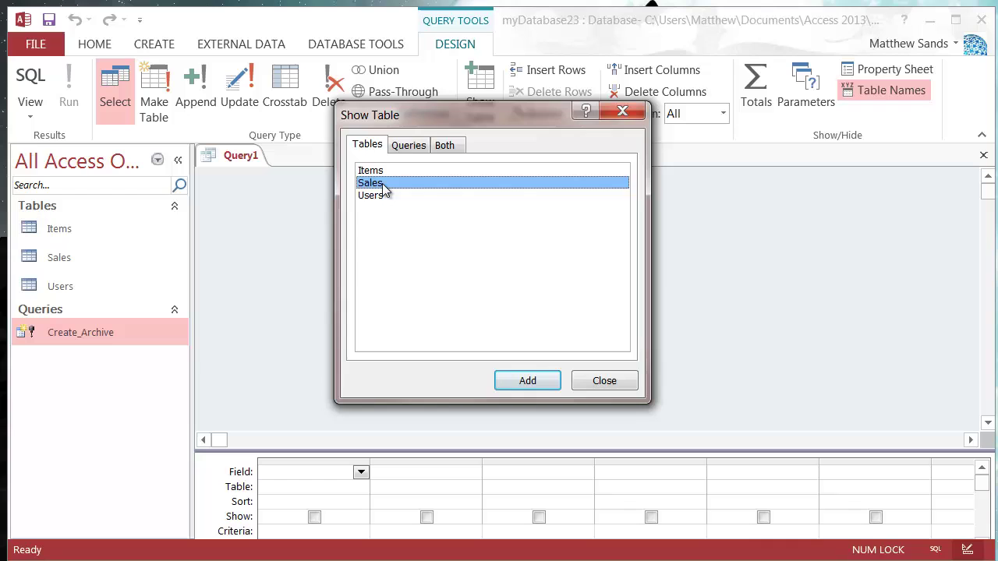
{"action": "left_click", "coordinate": [605, 382]}
{"action": "left_click", "coordinate": [328, 92]}
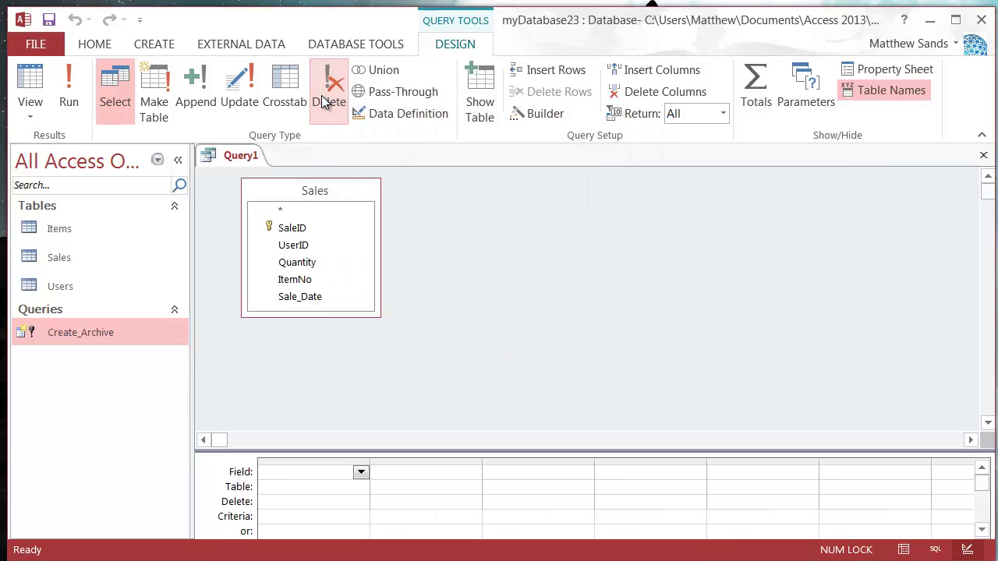
{"action": "left_click_drag", "start_coordinate": [416, 458], "coordinate": [429, 363]}
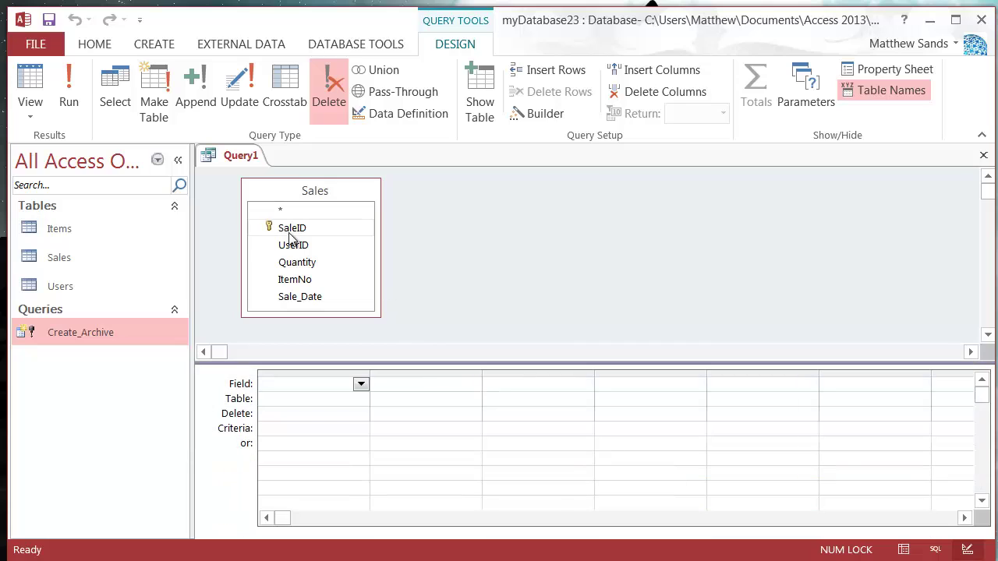
- Add Sales.* and Sale_Date to the grid with Sale_Date criterion <=Date()-100
{"action": "double_click", "coordinate": [300, 211]}
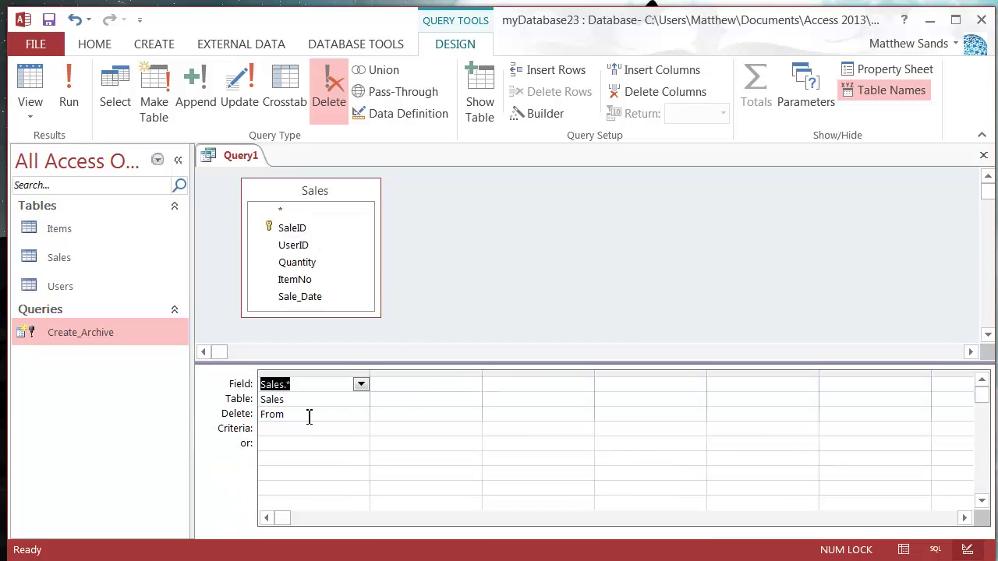
{"action": "left_click", "coordinate": [408, 415]}
{"action": "double_click", "coordinate": [316, 296]}
{"action": "left_click", "coordinate": [410, 430]}
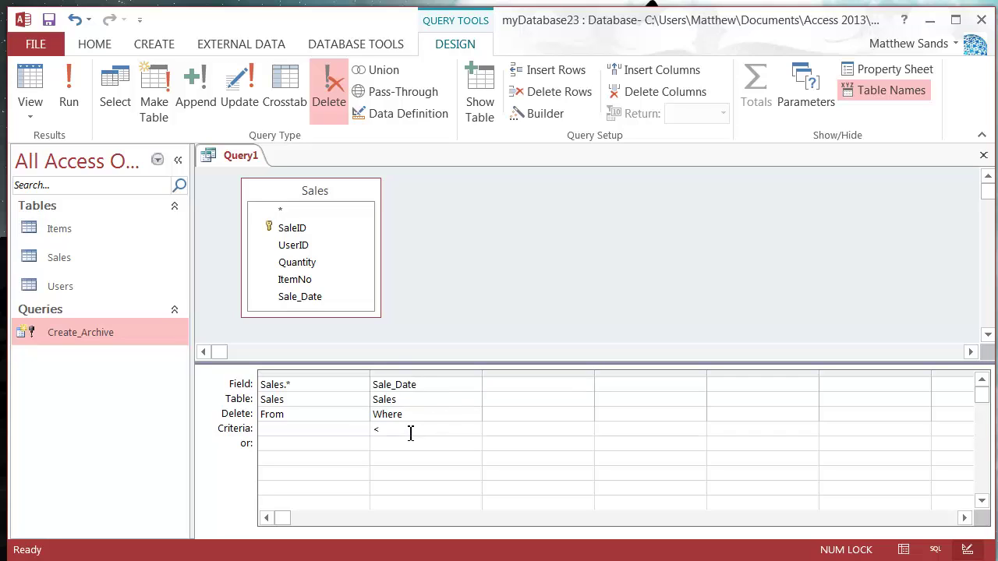
{"action": "type", "text": "<=Date()-100"}
- Save the delete query under the name DELETE_Archived
{"action": "right_click", "coordinate": [232, 156]}
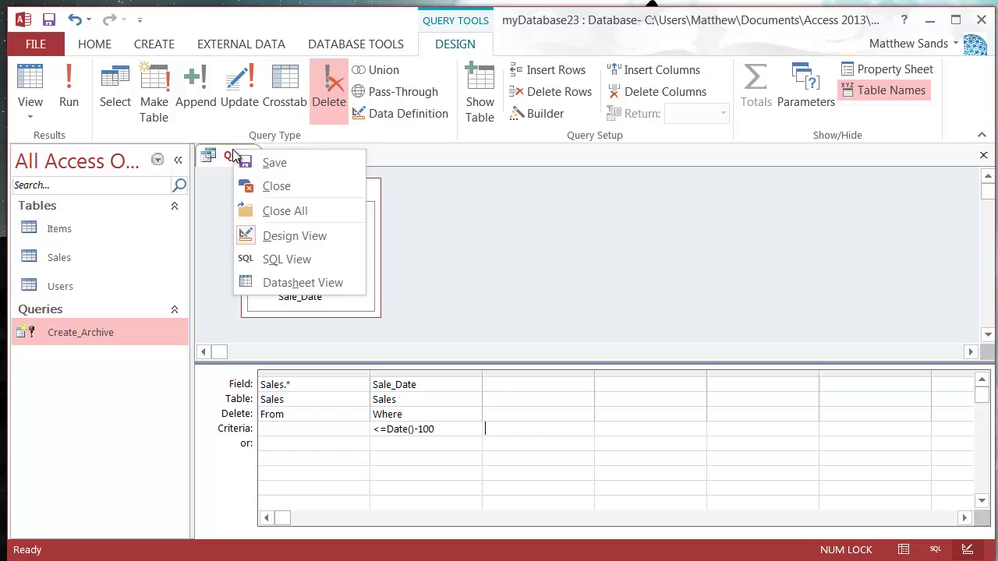
{"action": "left_click", "coordinate": [284, 168]}
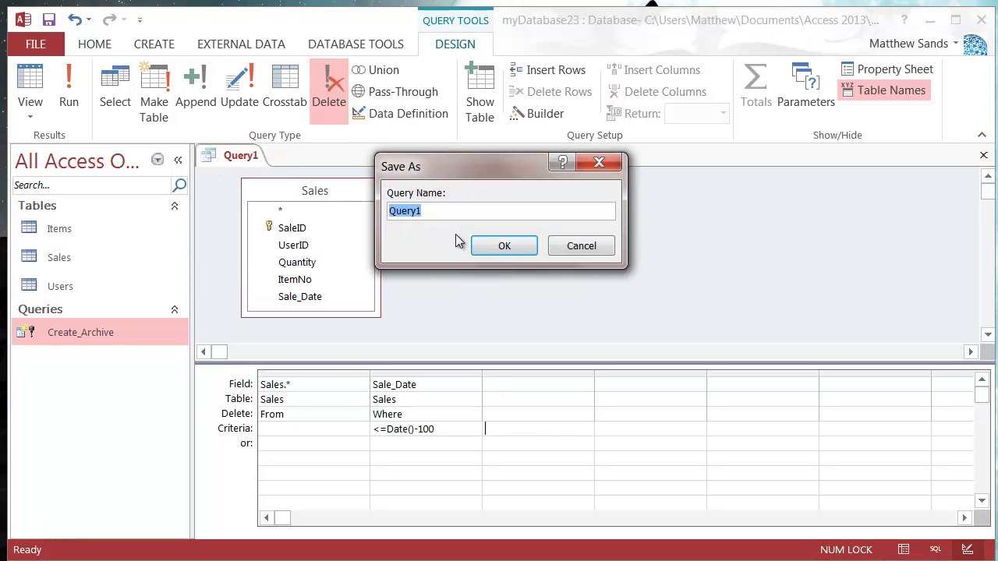
{"action": "type", "text": "DELETE_Archived"}
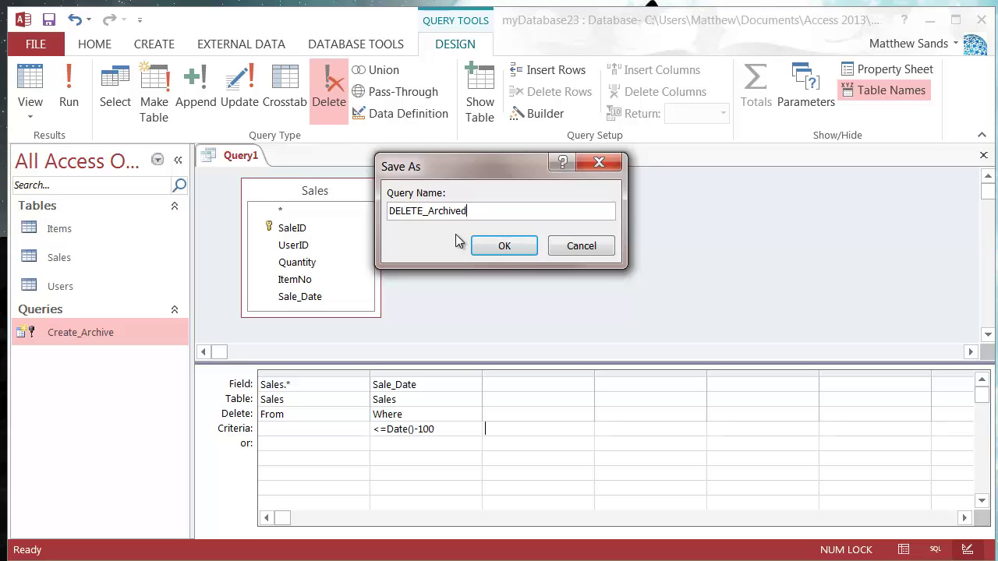
{"action": "key", "text": "Return"}
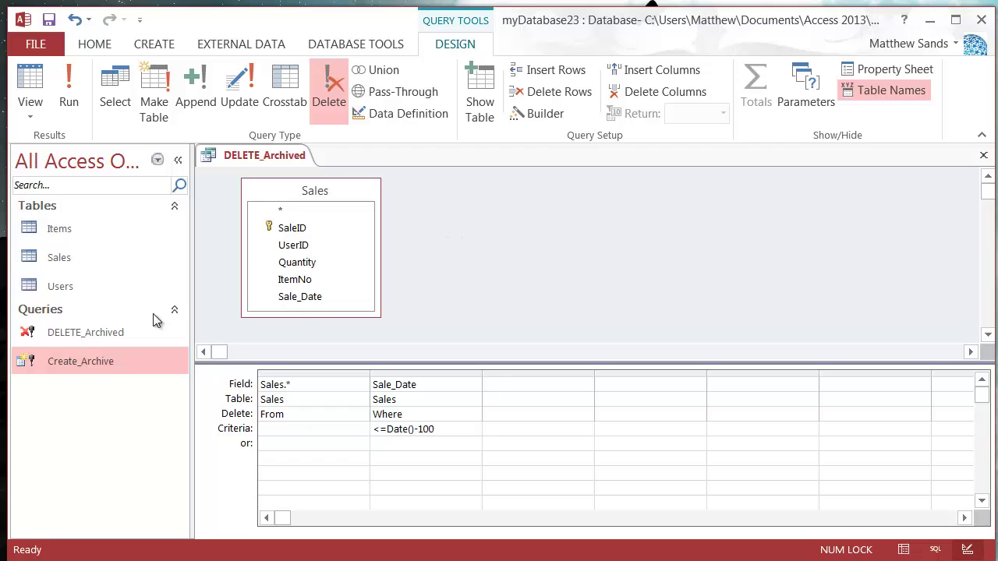
{"action": "right_click", "coordinate": [248, 156]}
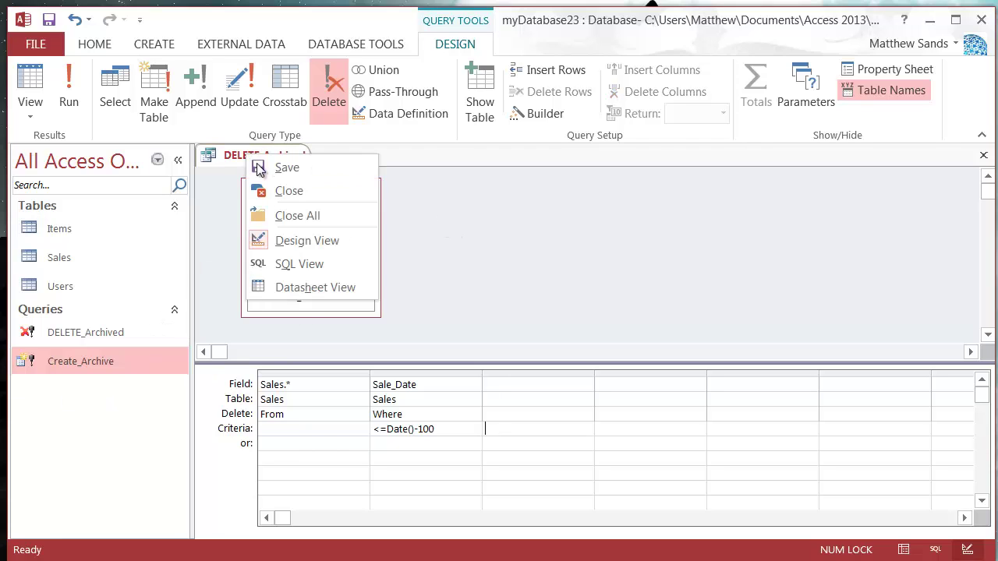
- Close DELETE_Archived and run Create_Archive, confirming both make-table prompts
{"action": "left_click", "coordinate": [288, 190]}
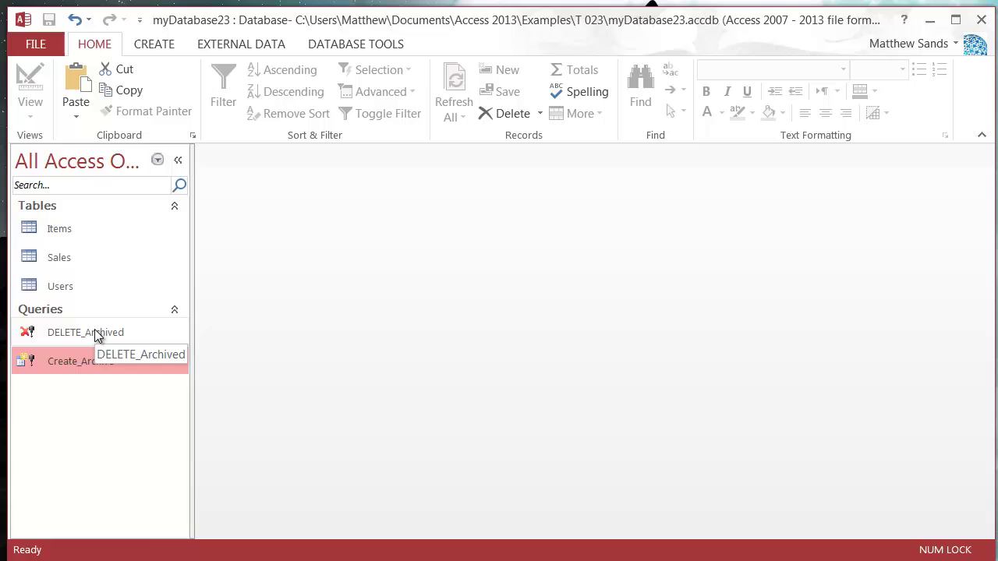
{"action": "left_click", "coordinate": [94, 329]}
{"action": "left_click", "coordinate": [101, 358]}
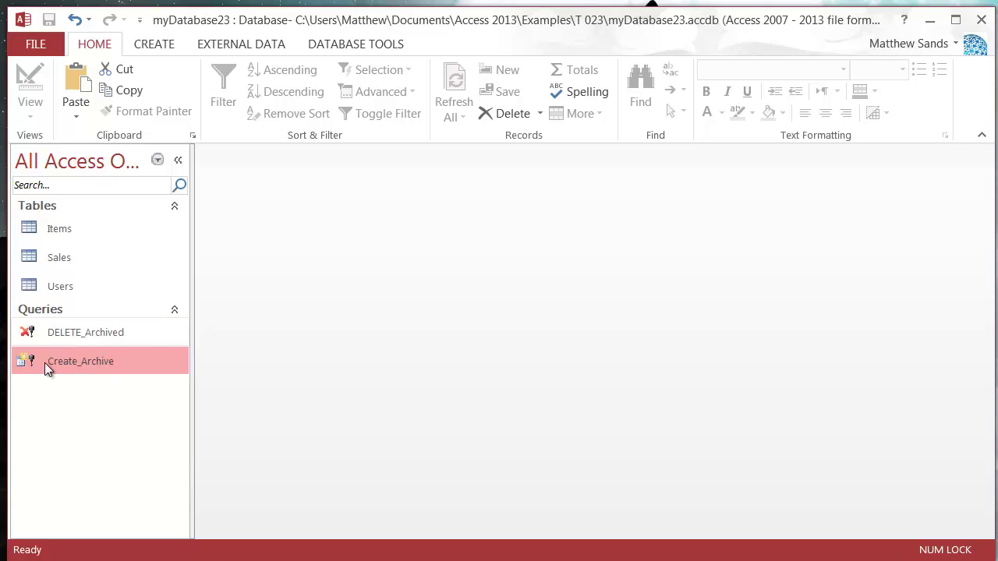
{"action": "double_click", "coordinate": [89, 361]}
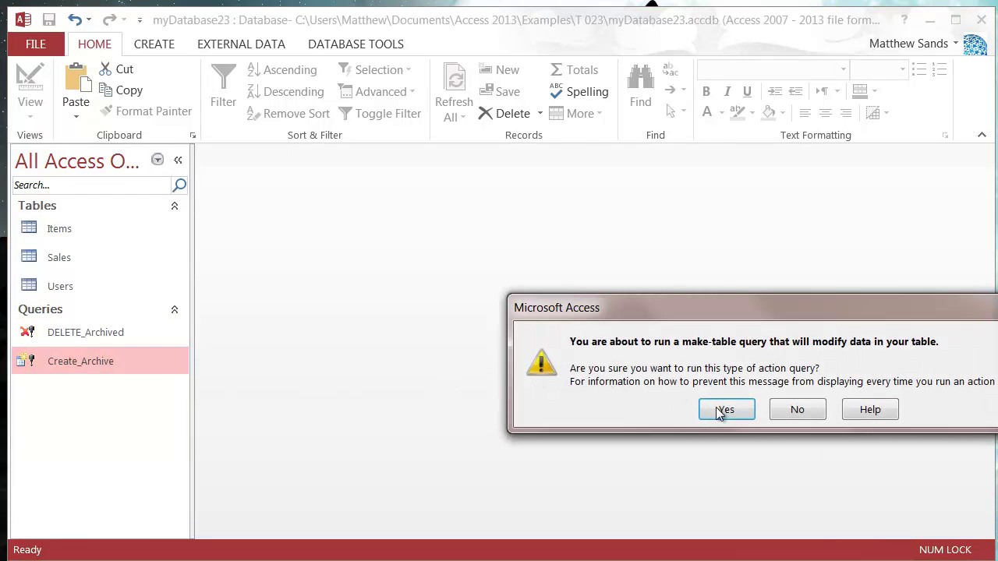
{"action": "left_click", "coordinate": [718, 412]}
{"action": "left_click_drag", "start_coordinate": [791, 309], "coordinate": [521, 304]}
{"action": "left_click", "coordinate": [578, 402]}
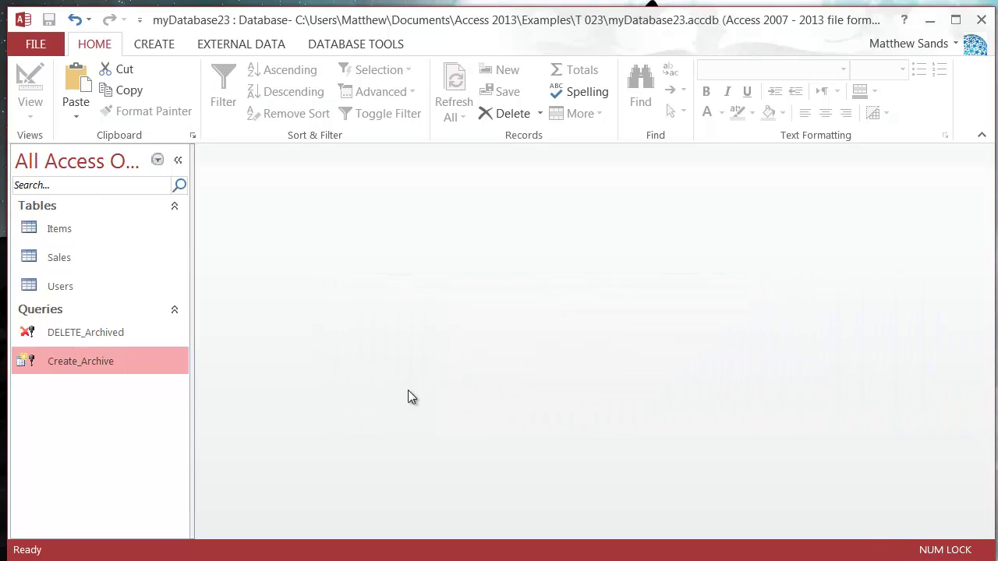
- Open the Sales table and change records 27 and 29 Sale_Date years to 2013
{"action": "double_click", "coordinate": [89, 267]}
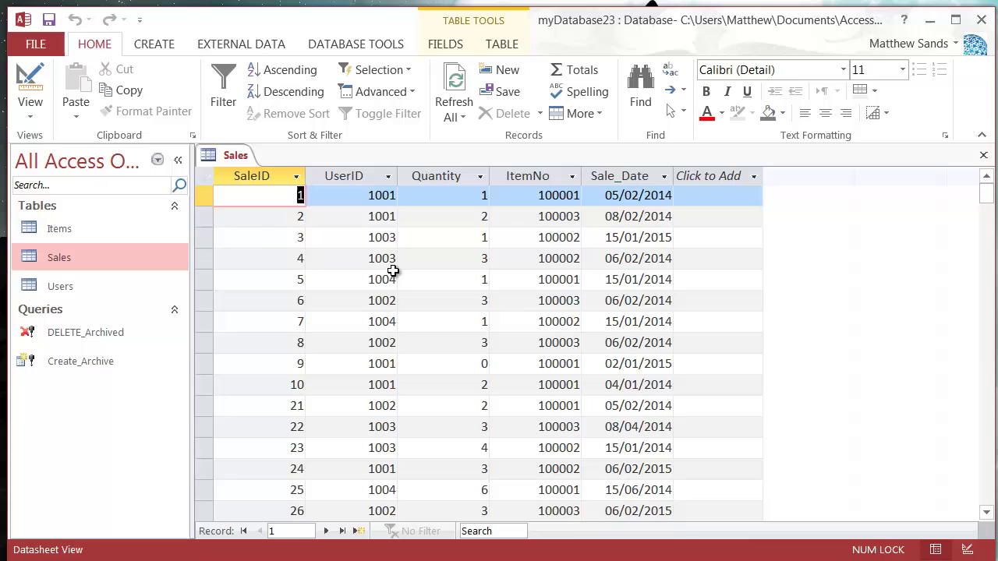
{"action": "scroll", "coordinate": [579, 340], "scroll_direction": "down", "scroll_amount": 3}
{"action": "scroll", "coordinate": [564, 351], "scroll_direction": "up", "scroll_amount": 1}
{"action": "scroll", "coordinate": [592, 346], "scroll_direction": "up", "scroll_amount": 2}
{"action": "scroll", "coordinate": [641, 312], "scroll_direction": "down", "scroll_amount": 3}
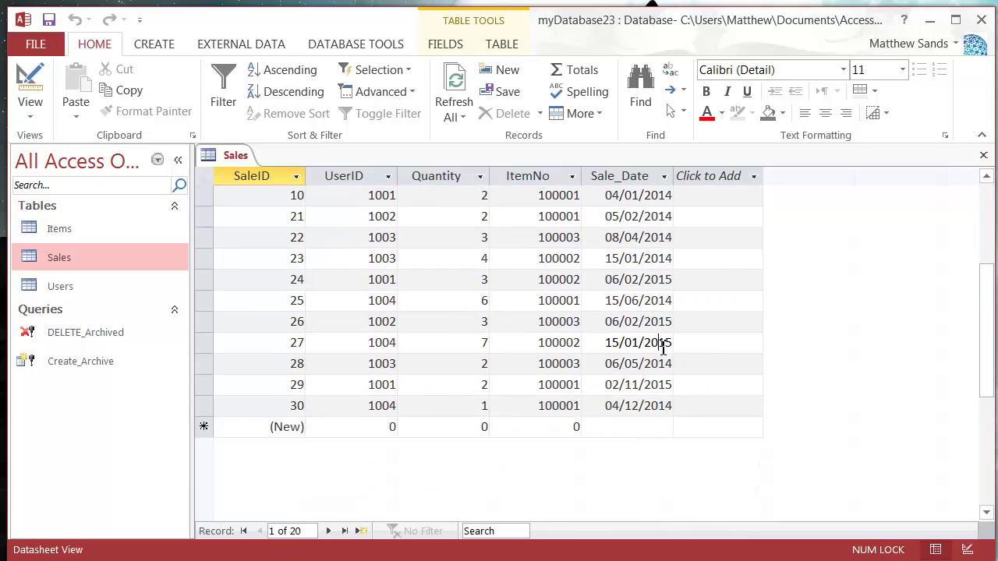
{"action": "left_click_drag", "start_coordinate": [660, 344], "coordinate": [715, 341]}
{"action": "type", "text": "13"}
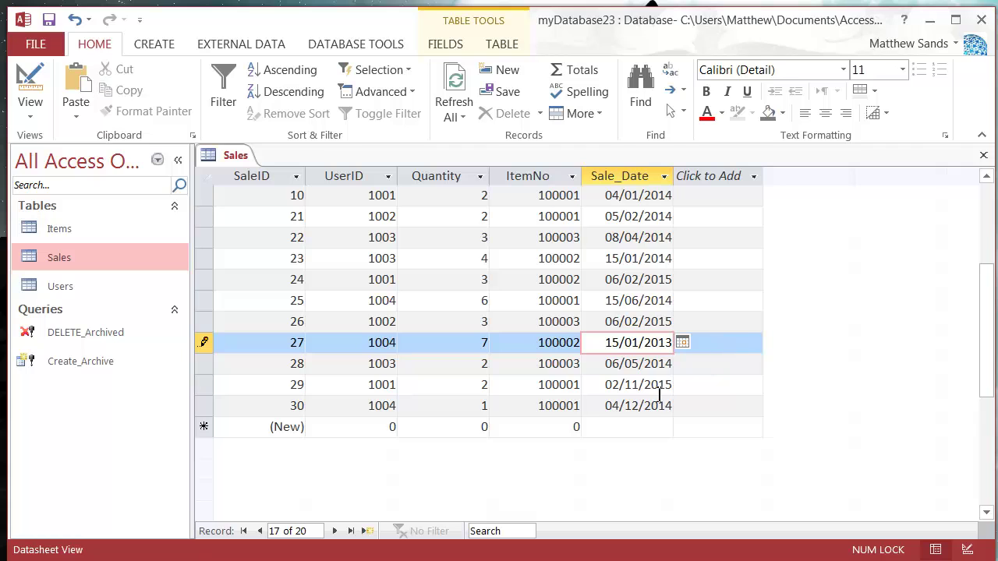
{"action": "left_click_drag", "start_coordinate": [657, 385], "coordinate": [697, 373]}
{"action": "type", "text": "13"}
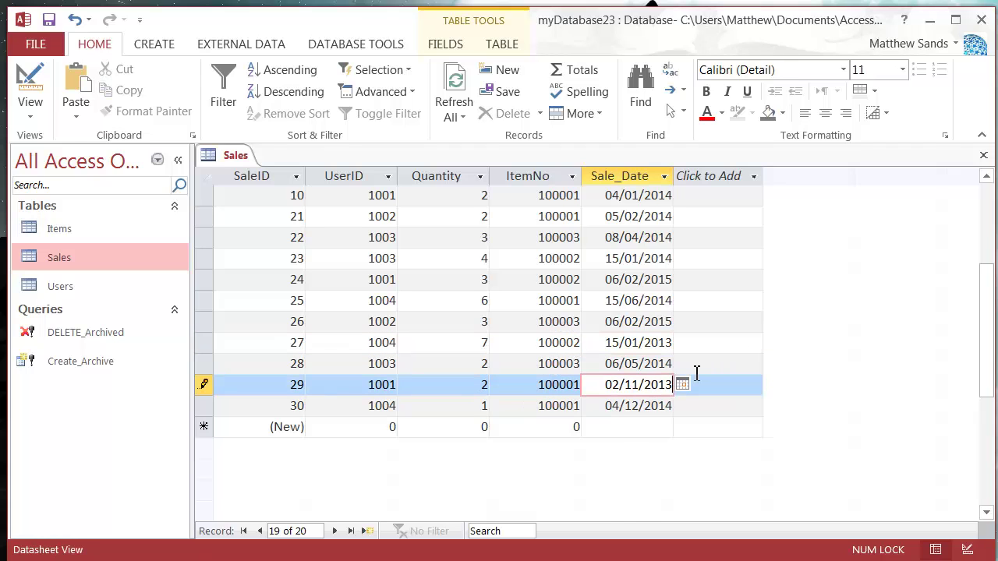
- Change records 3, 9, 24 and 25 Sale_Date years to 2013 and close the Sales table
{"action": "scroll", "coordinate": [694, 366], "scroll_direction": "up", "scroll_amount": 3}
{"action": "left_click_drag", "start_coordinate": [664, 239], "coordinate": [697, 231]}
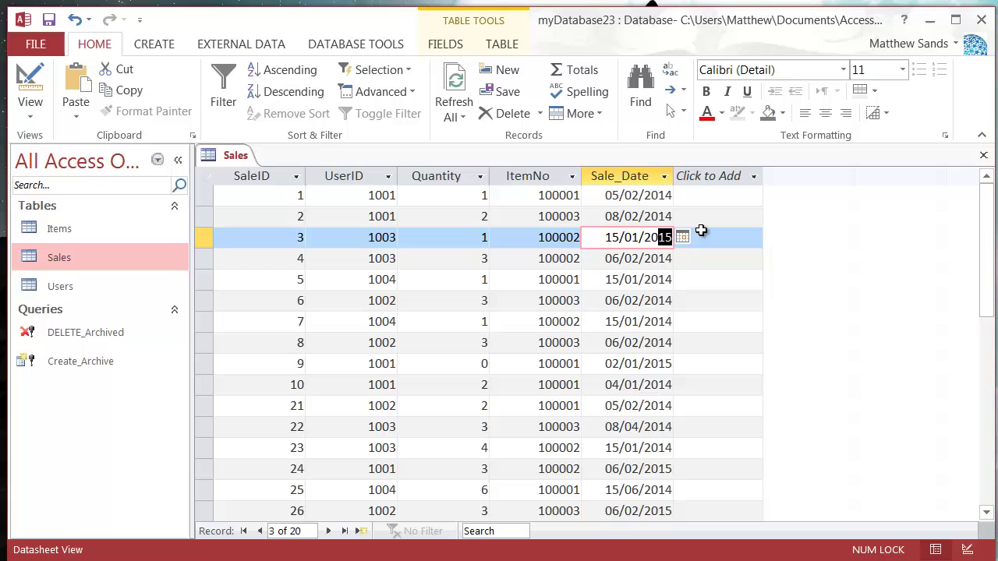
{"action": "type", "text": "13"}
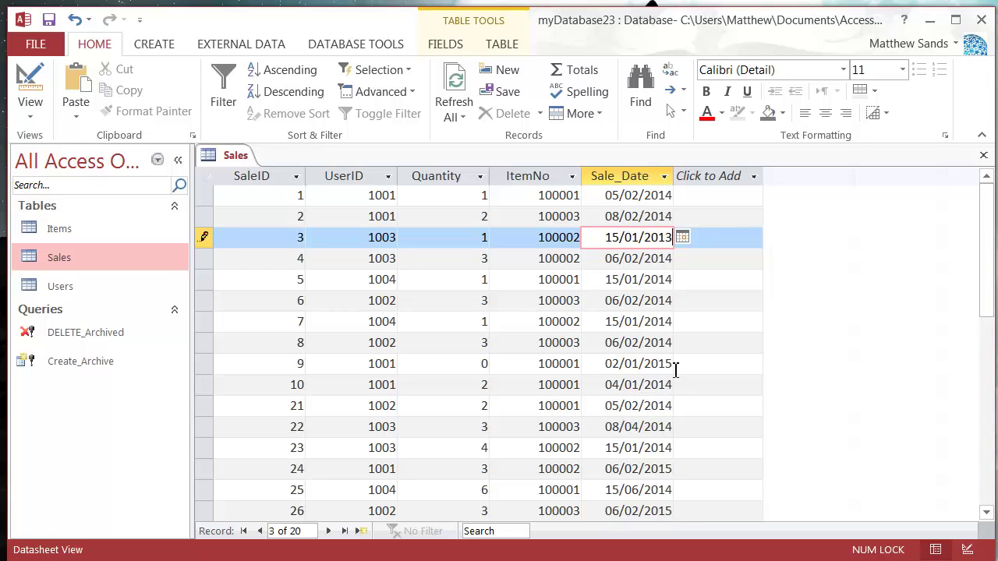
{"action": "left_click_drag", "start_coordinate": [659, 365], "coordinate": [680, 365]}
{"action": "type", "text": "13"}
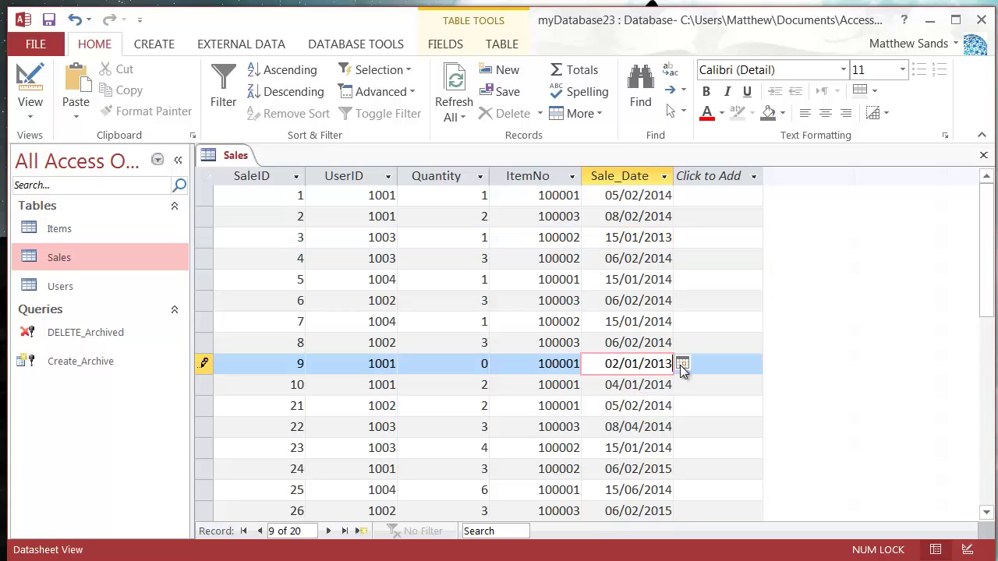
{"action": "left_click_drag", "start_coordinate": [658, 470], "coordinate": [710, 464]}
{"action": "type", "text": "13"}
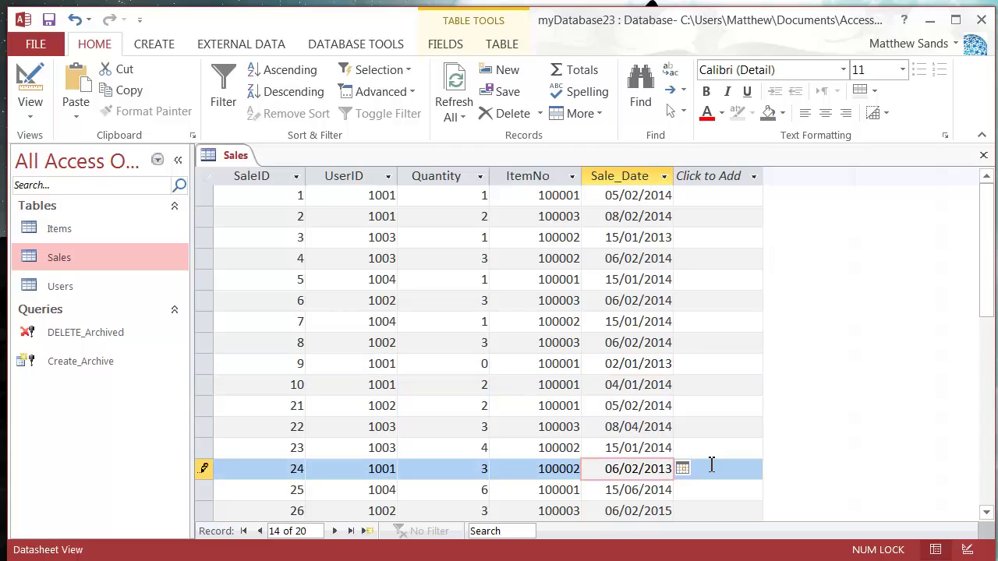
{"action": "scroll", "coordinate": [686, 476], "scroll_direction": "down", "scroll_amount": 3}
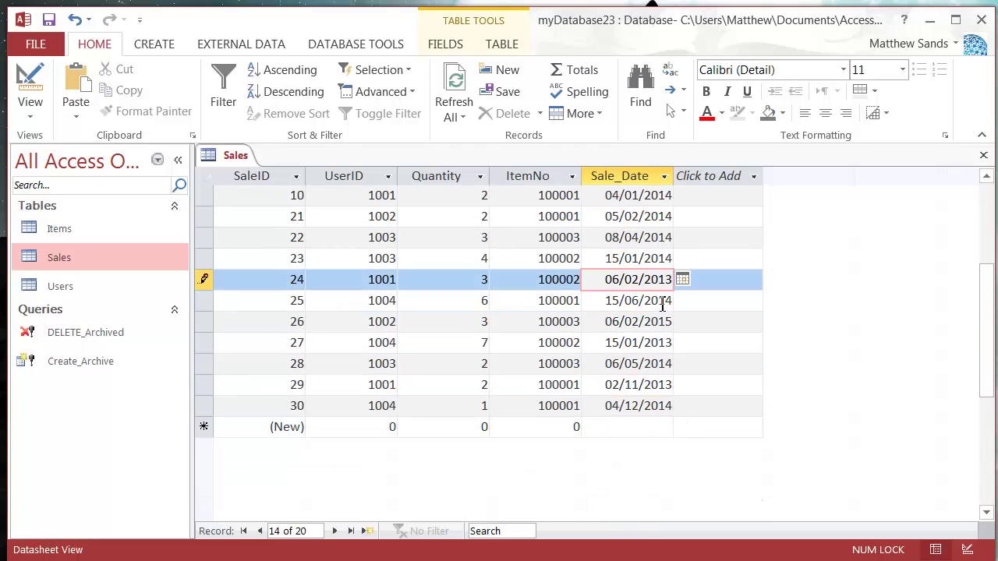
{"action": "left_click_drag", "start_coordinate": [660, 302], "coordinate": [702, 302]}
{"action": "type", "text": "13"}
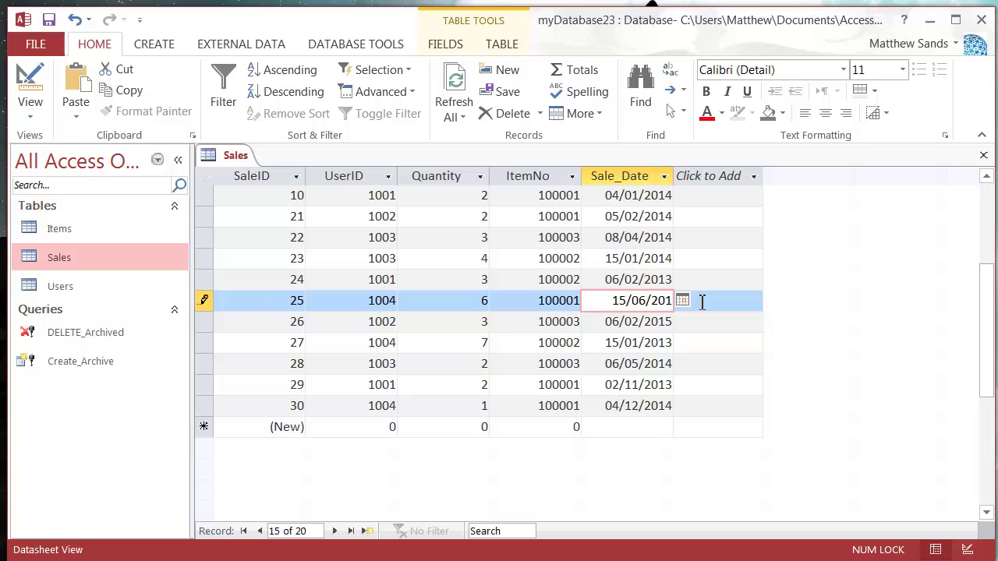
{"action": "right_click", "coordinate": [257, 159]}
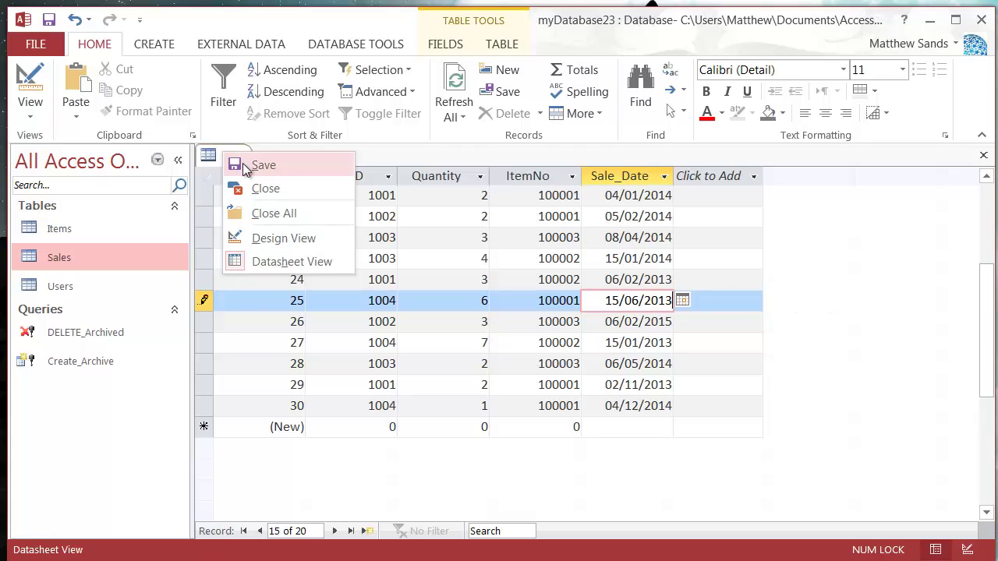
{"action": "left_click", "coordinate": [253, 187]}
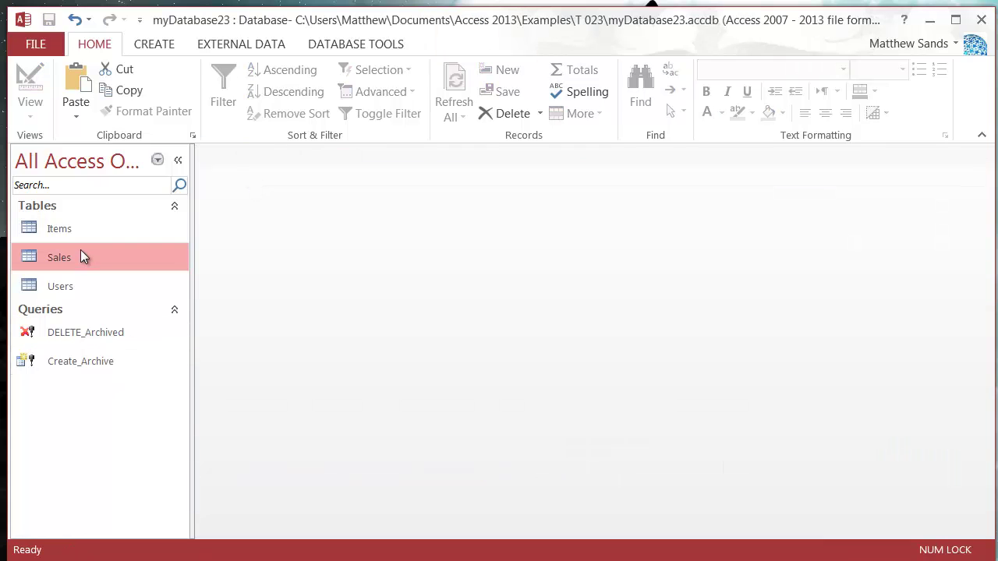
- Run the Create_Archive make-table query, confirming both prompts to paste the 6 rows
{"action": "double_click", "coordinate": [99, 360]}
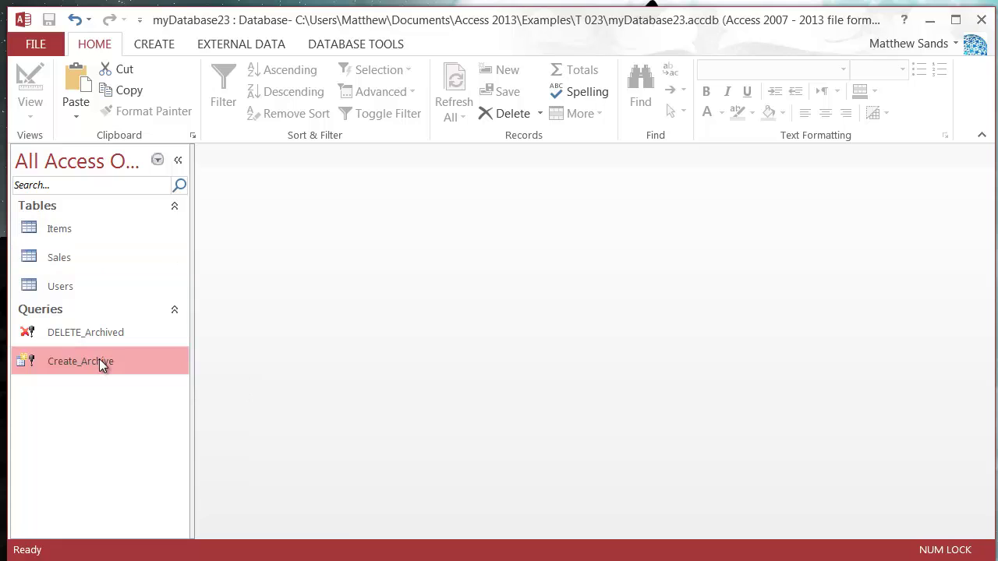
{"action": "left_click", "coordinate": [724, 408]}
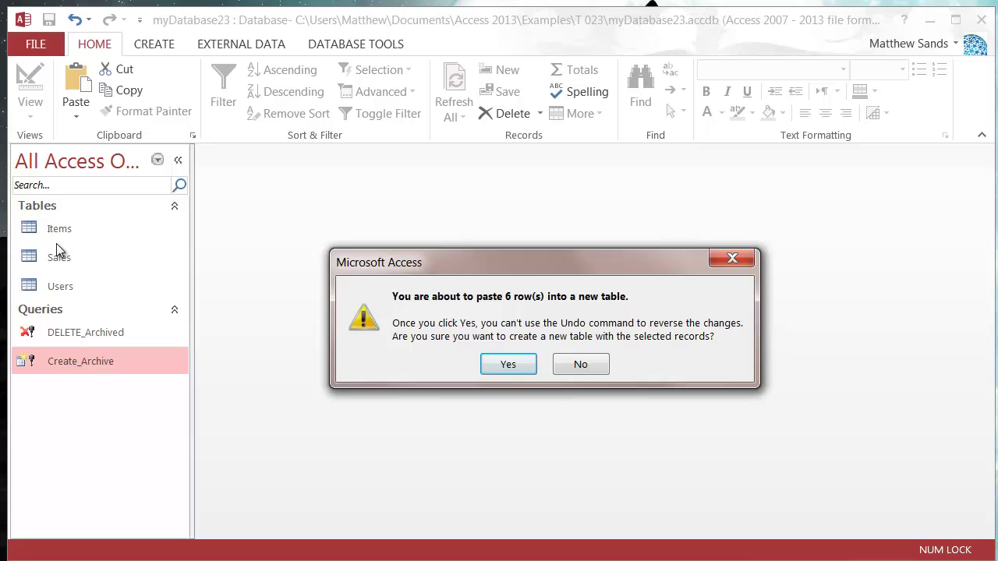
{"action": "left_click", "coordinate": [507, 364]}
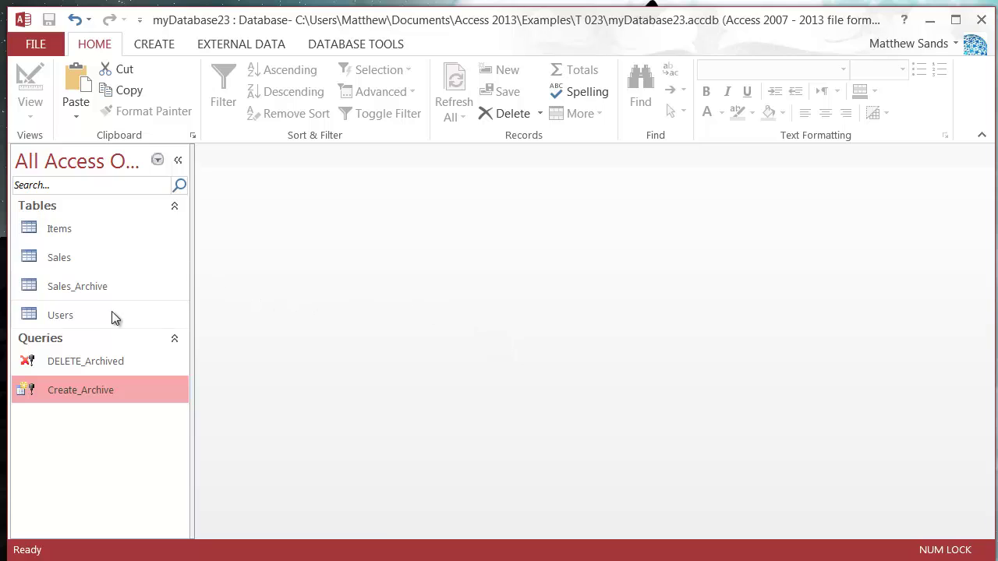
- Review the six 2013 records in the new Sales_Archive table, then close it
{"action": "double_click", "coordinate": [97, 287]}
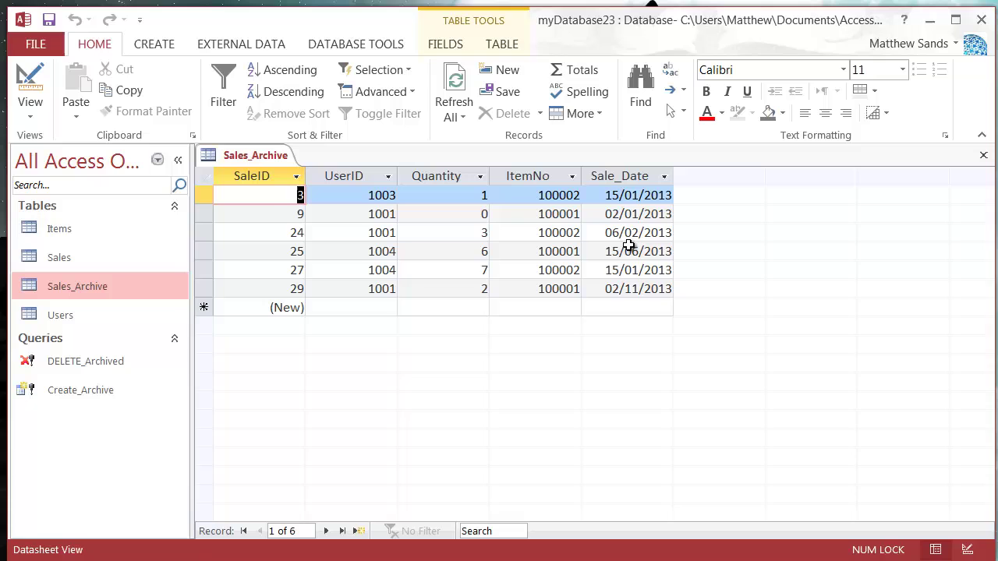
{"action": "right_click", "coordinate": [269, 157]}
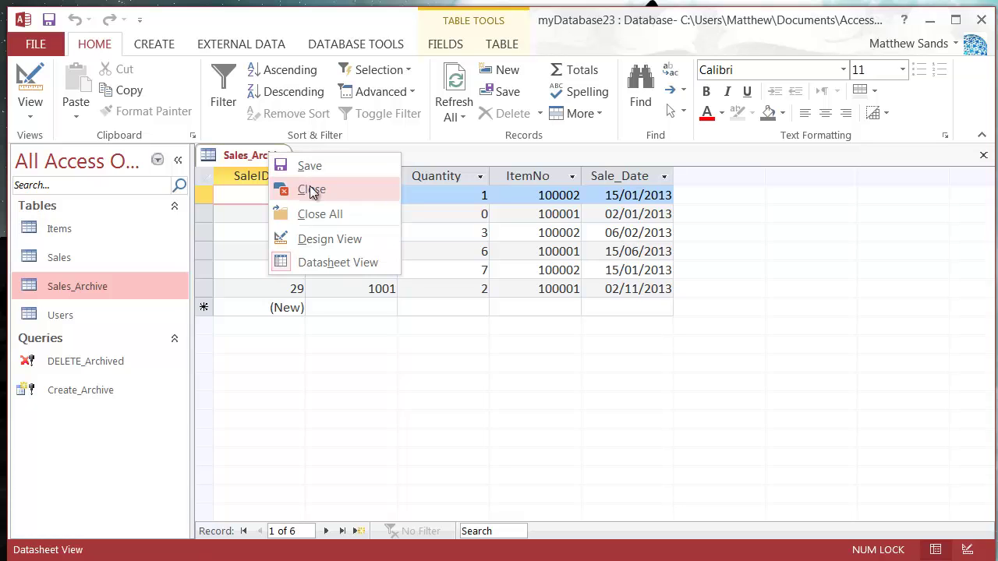
{"action": "left_click", "coordinate": [310, 189]}
- Run the DELETE_Archived query and confirm deleting the 6 archived rows from Sales
{"action": "double_click", "coordinate": [113, 362]}
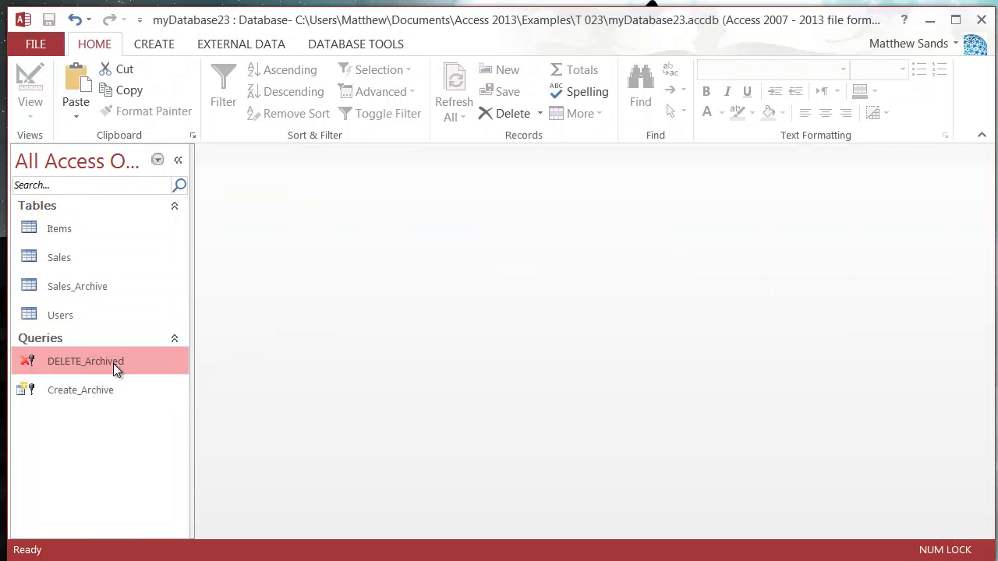
{"action": "left_click", "coordinate": [726, 409]}
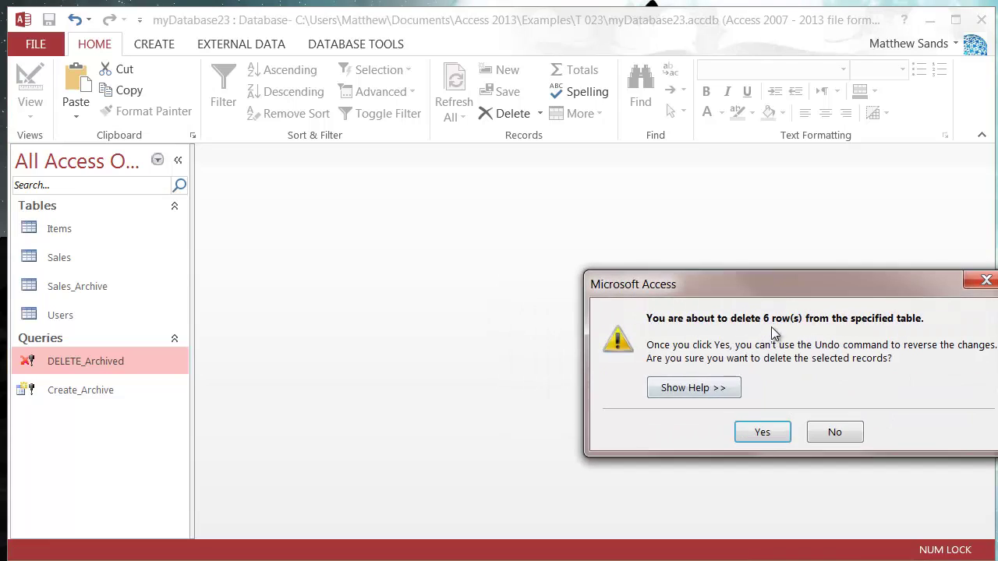
{"action": "left_click_drag", "start_coordinate": [782, 291], "coordinate": [590, 227]}
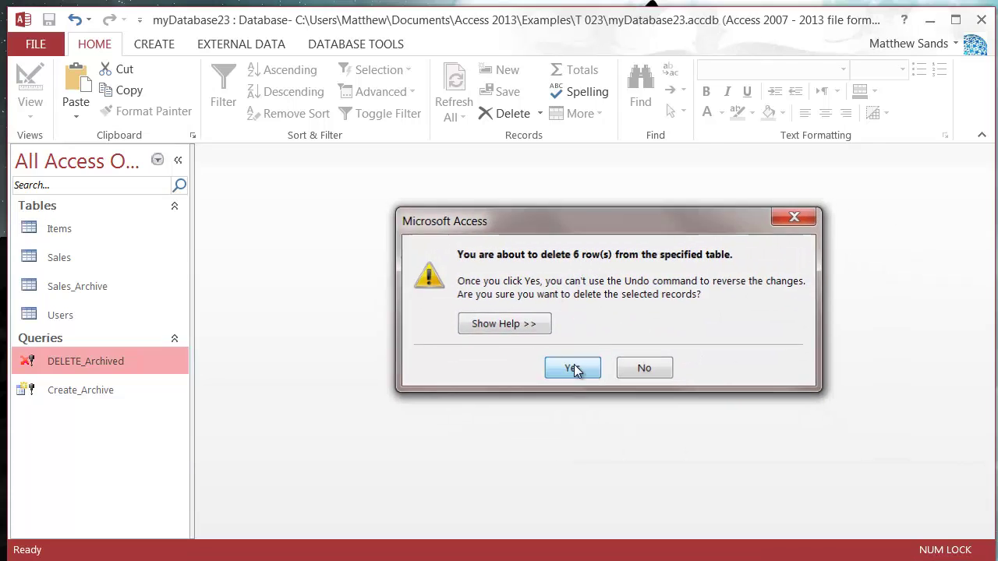
{"action": "left_click", "coordinate": [573, 368]}
- Check that 14 records remain in the Sales table, then close it
{"action": "double_click", "coordinate": [79, 253]}
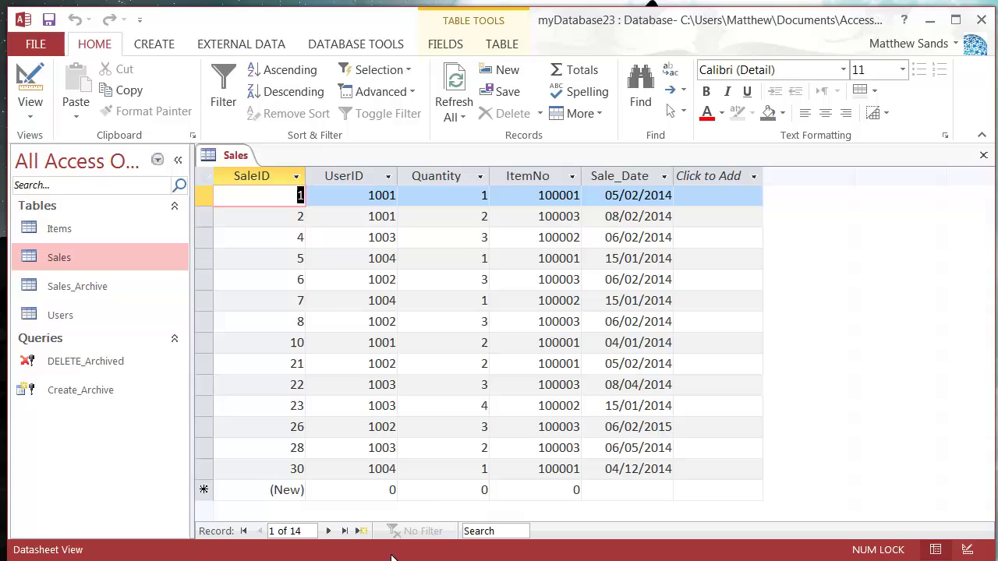
{"action": "right_click", "coordinate": [226, 155]}
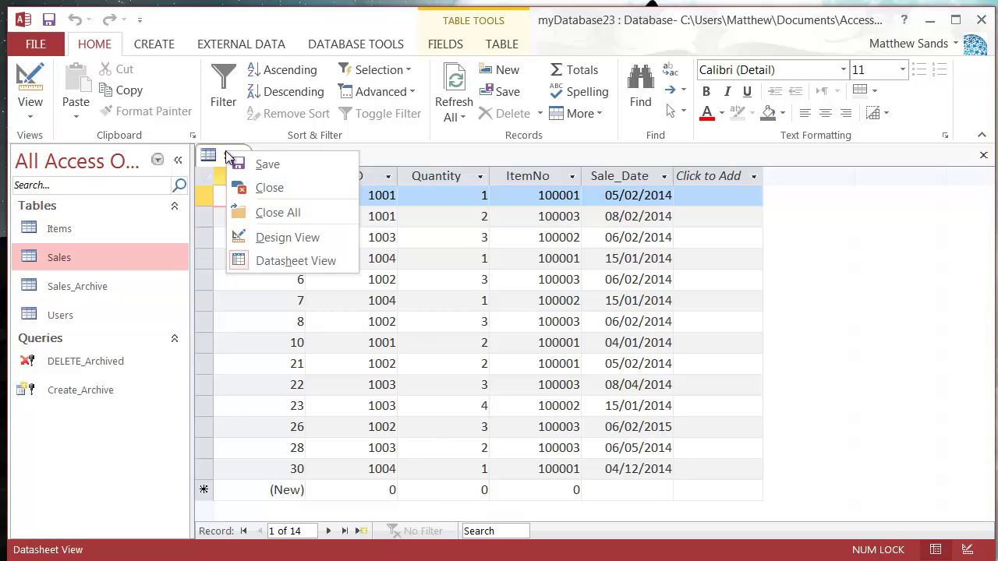
{"action": "left_click", "coordinate": [269, 187]}
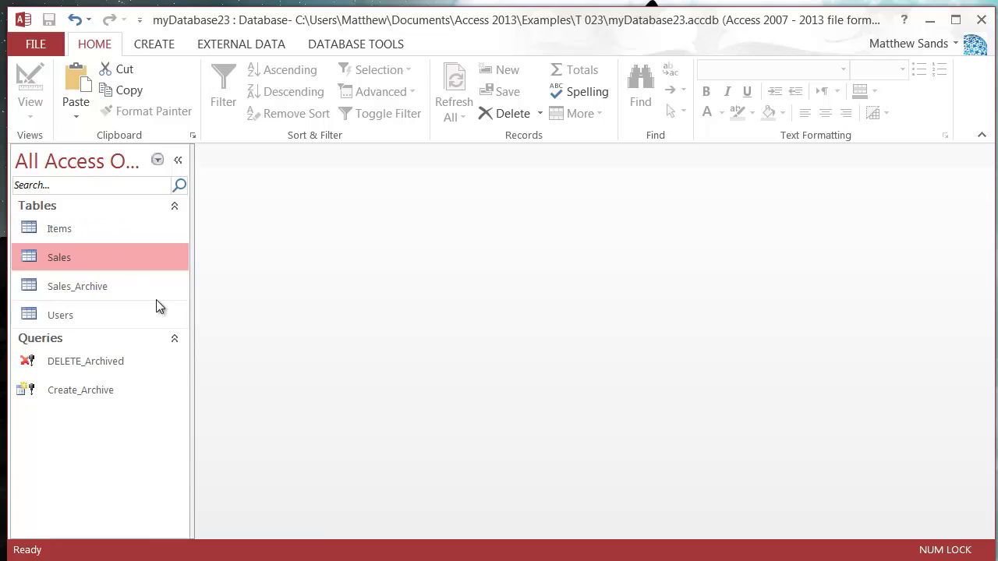
{"action": "left_click", "coordinate": [65, 312]}
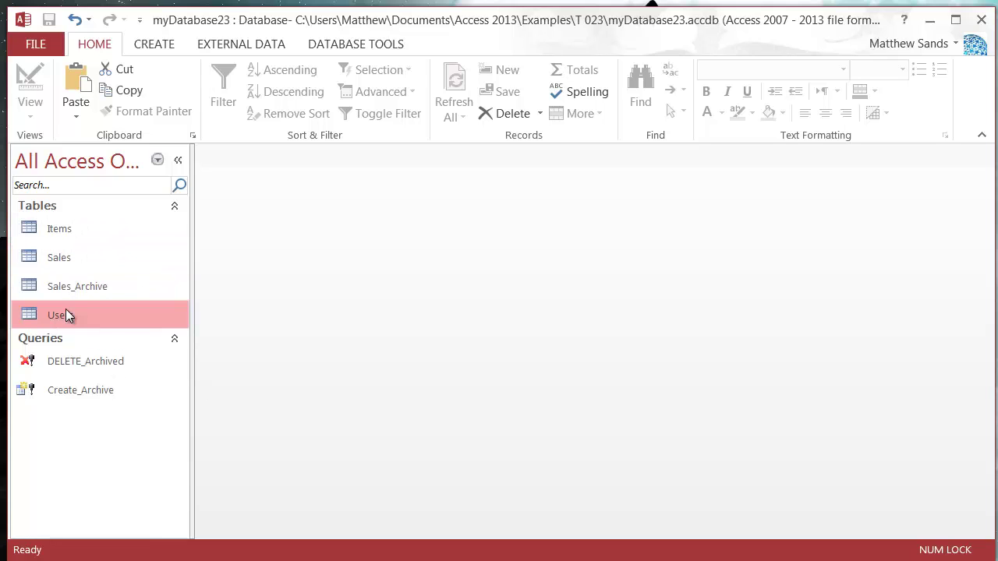
{"action": "left_click", "coordinate": [94, 285]}
{"action": "left_click", "coordinate": [101, 264]}
{"action": "left_click", "coordinate": [122, 230]}
{"action": "left_click", "coordinate": [101, 259]}
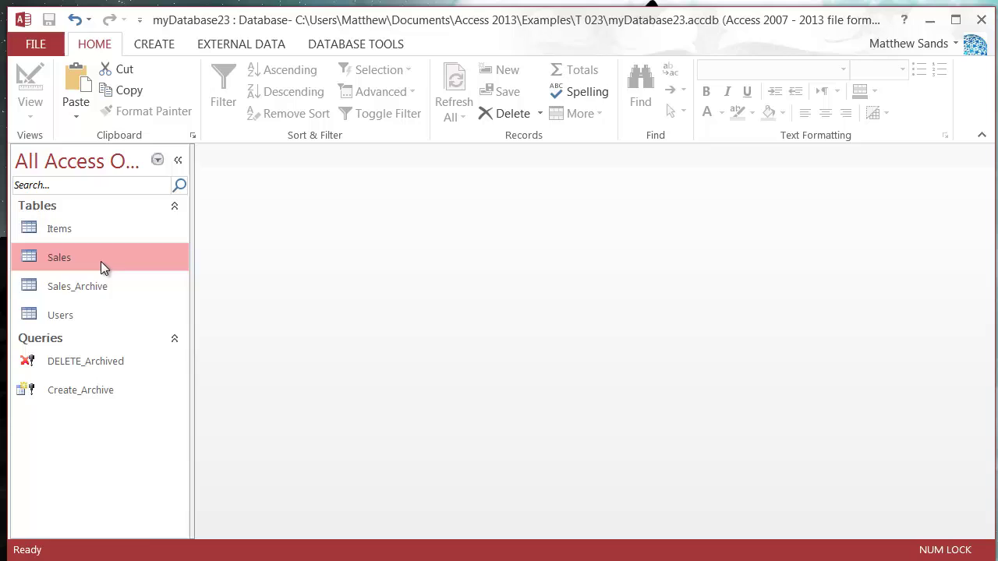
{"action": "left_click", "coordinate": [100, 290]}
{"action": "left_click", "coordinate": [99, 314]}
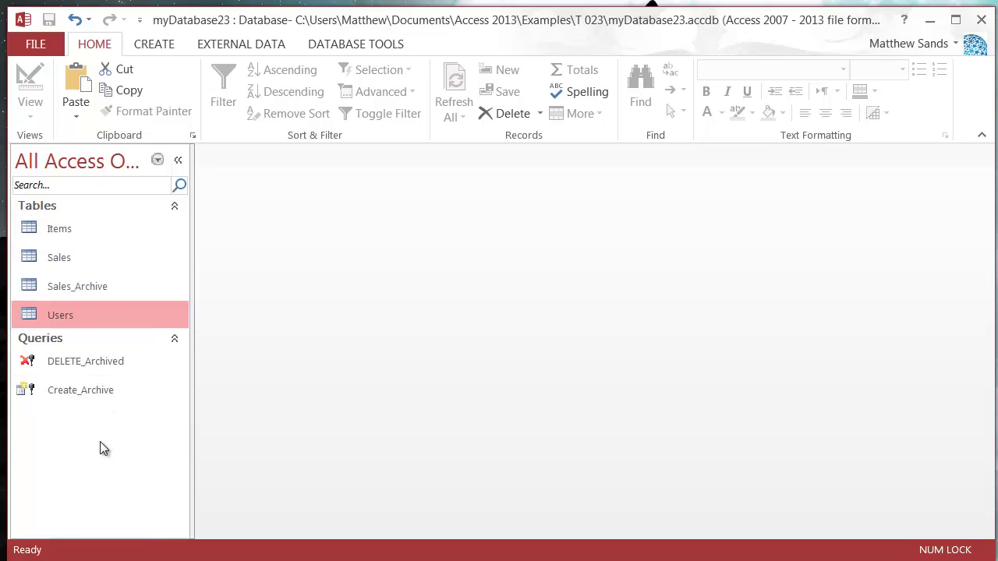